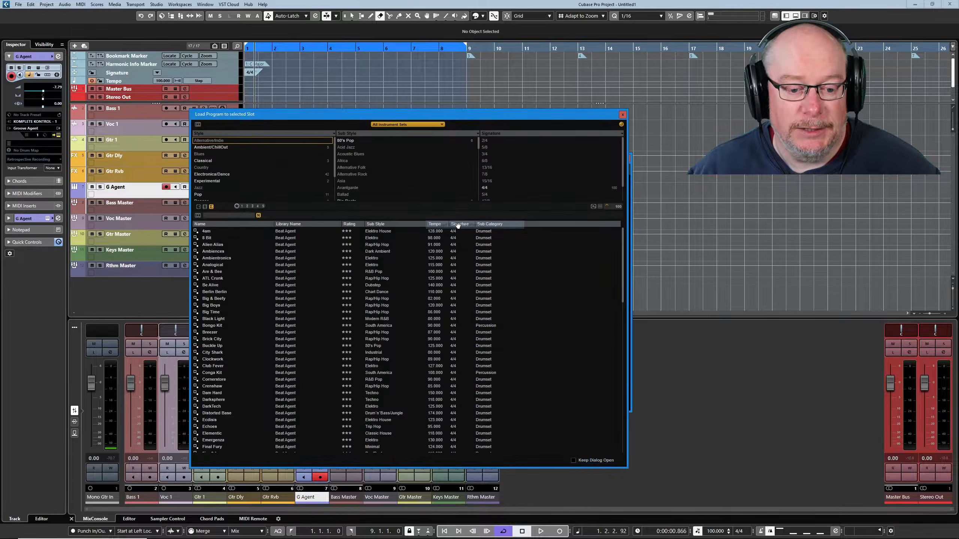
Load the Watch Closely drum program from The Kit instrument set into the selected slot
left_click(406, 126)
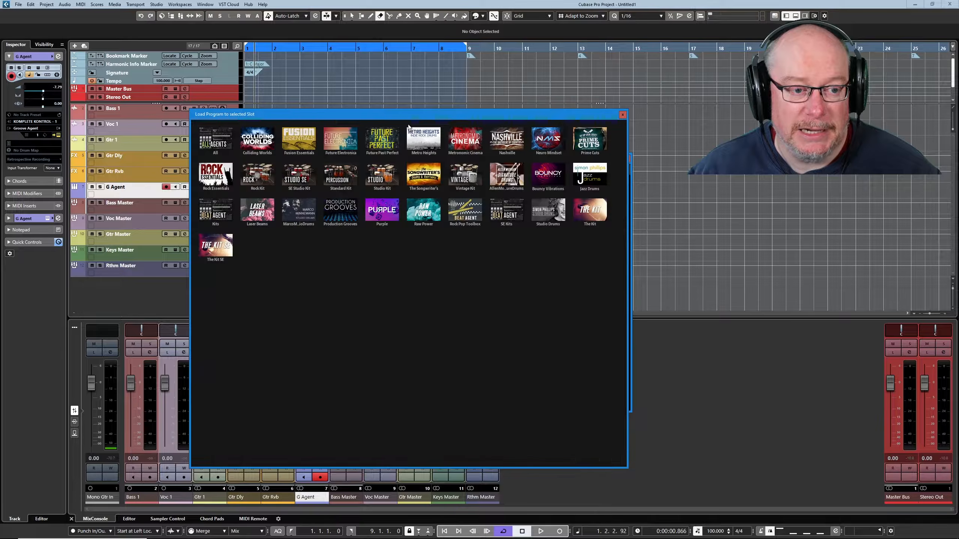
left_click(592, 208)
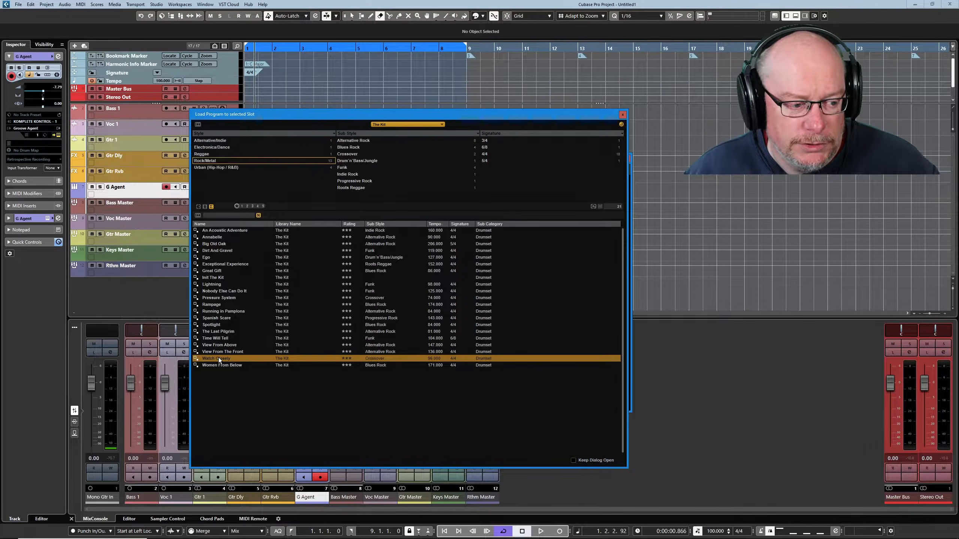
double_click(219, 358)
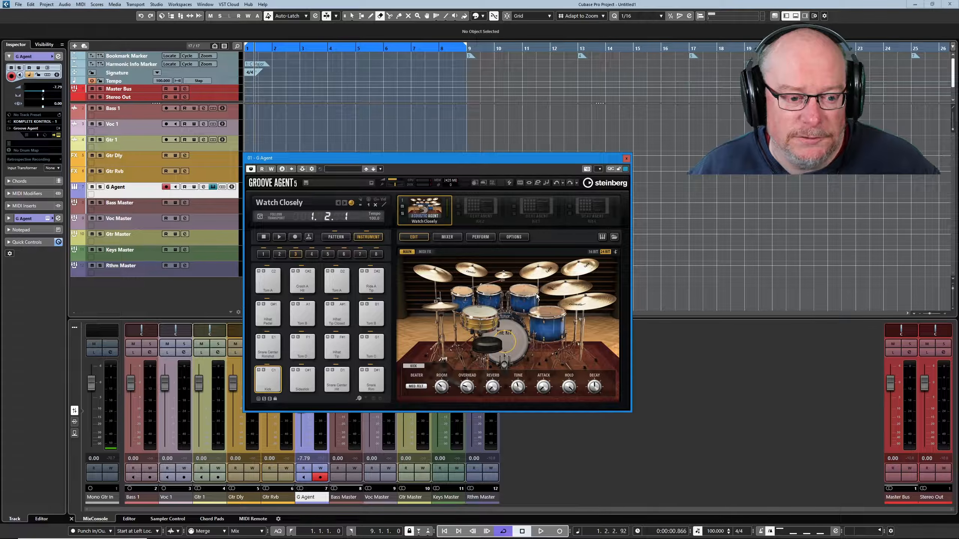
Play the Main 10 pattern, set its Crash option to Off and enable Half
left_click(336, 237)
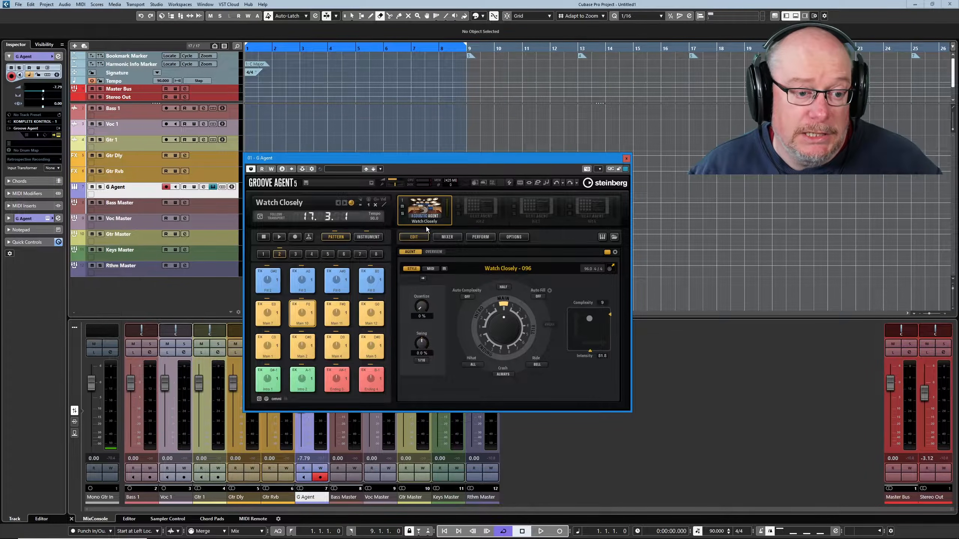
left_click(280, 236)
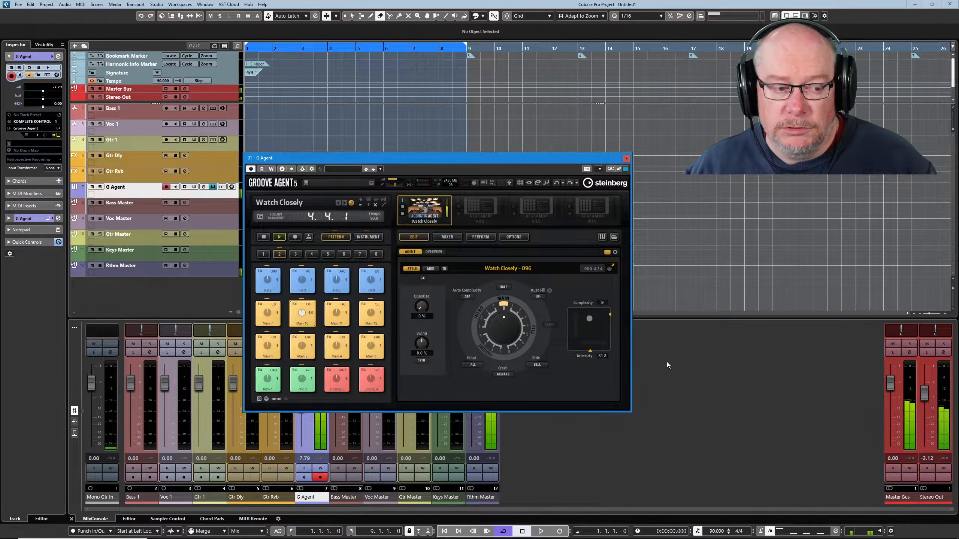
left_click(503, 374)
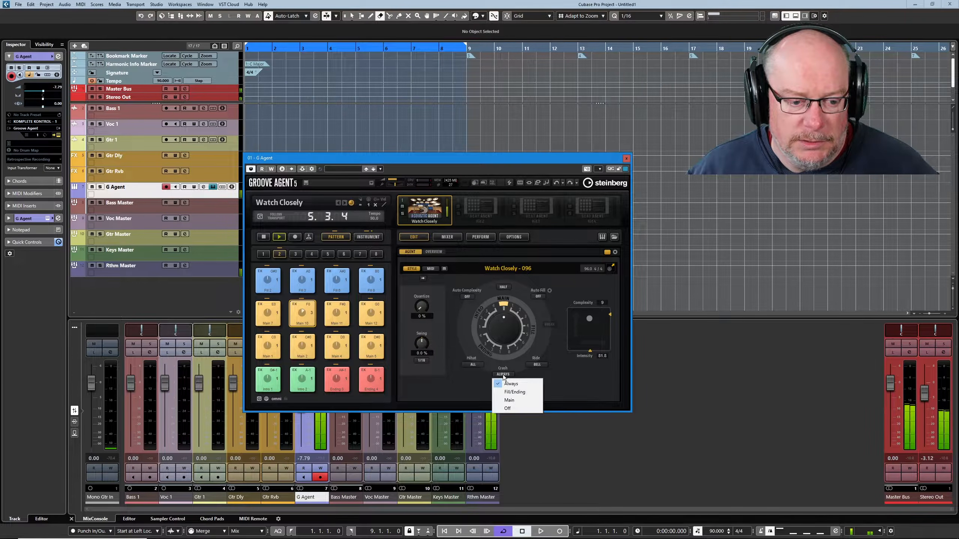
left_click(508, 408)
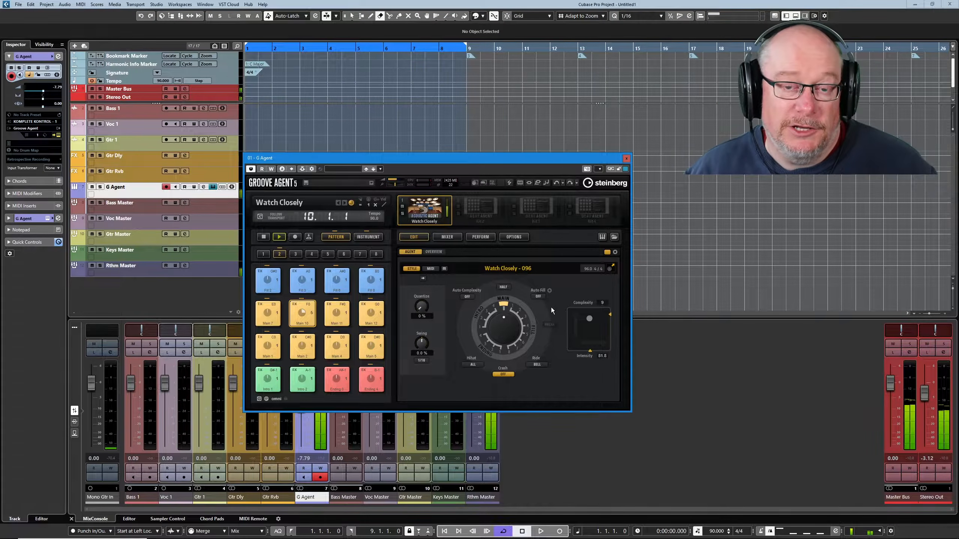
left_click(502, 287)
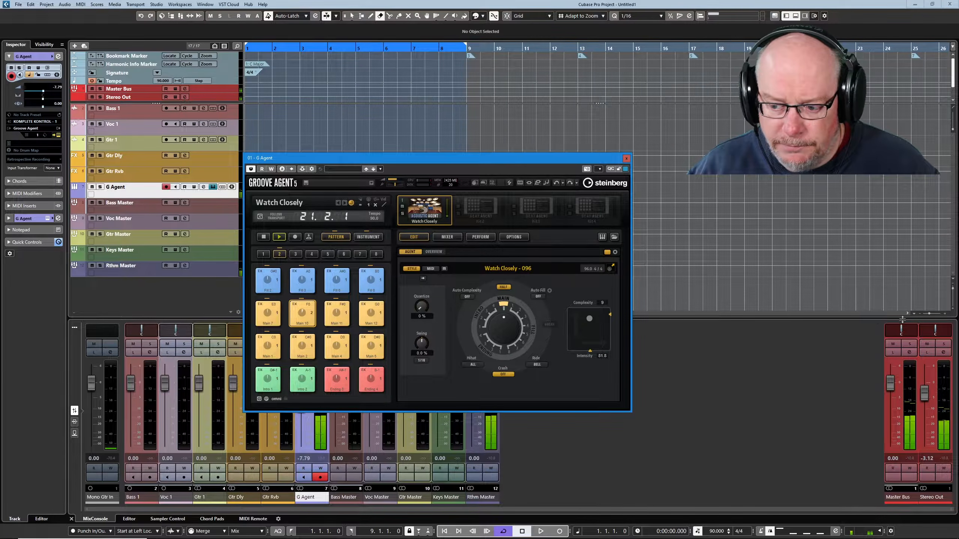
Raise the Stereo Out level to -2.59, set the pattern's Swing to 12.0 % and stop playback
left_click_drag(924, 395, 924, 393)
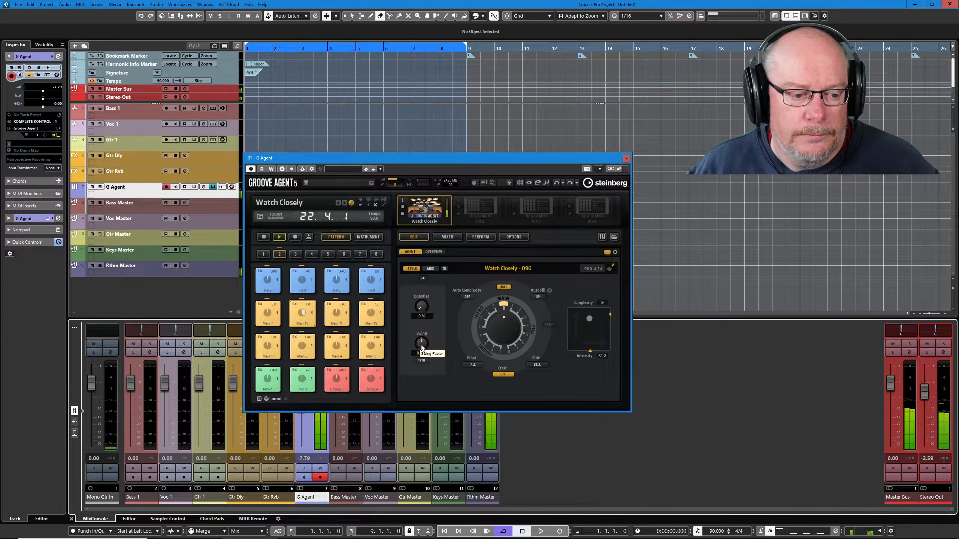
left_click_drag(422, 344, 425, 342)
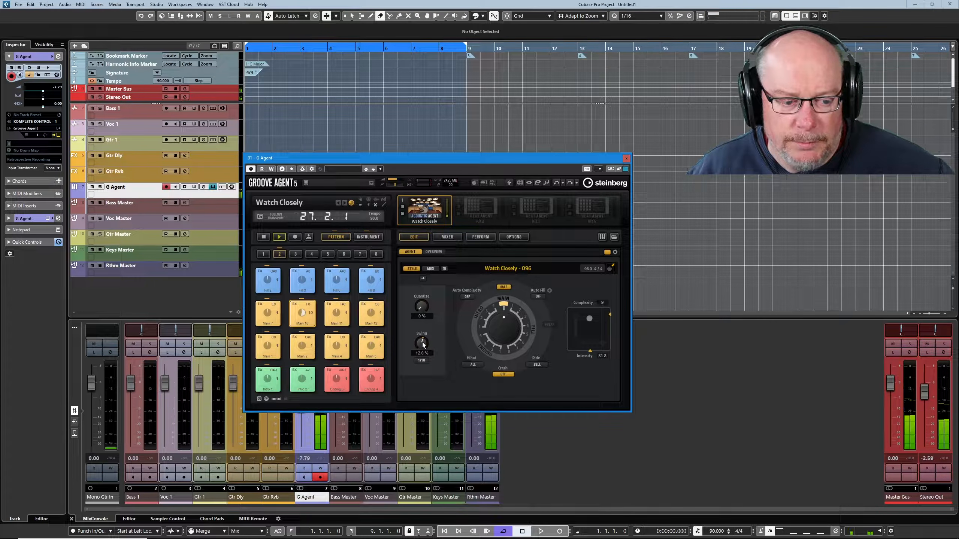
left_click_drag(422, 345, 427, 334)
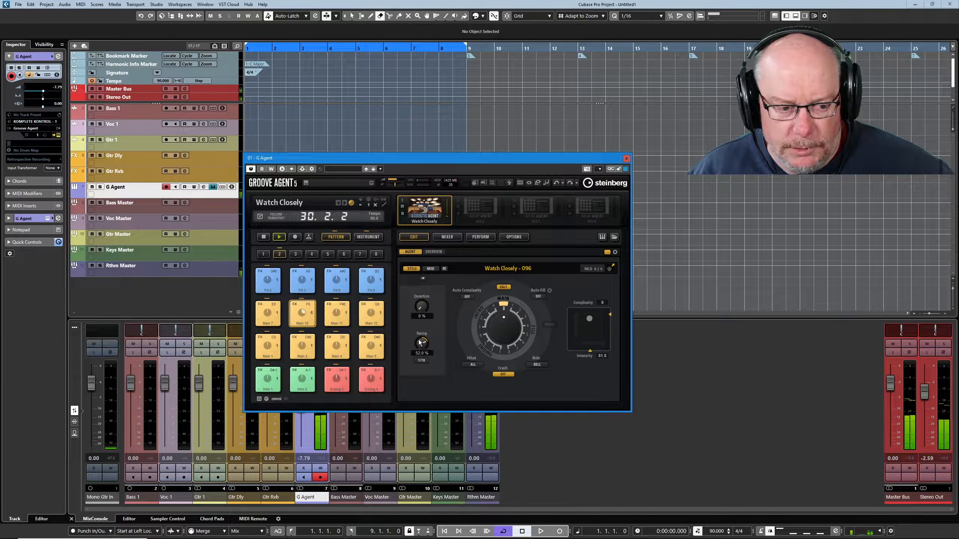
left_click_drag(421, 345, 421, 355)
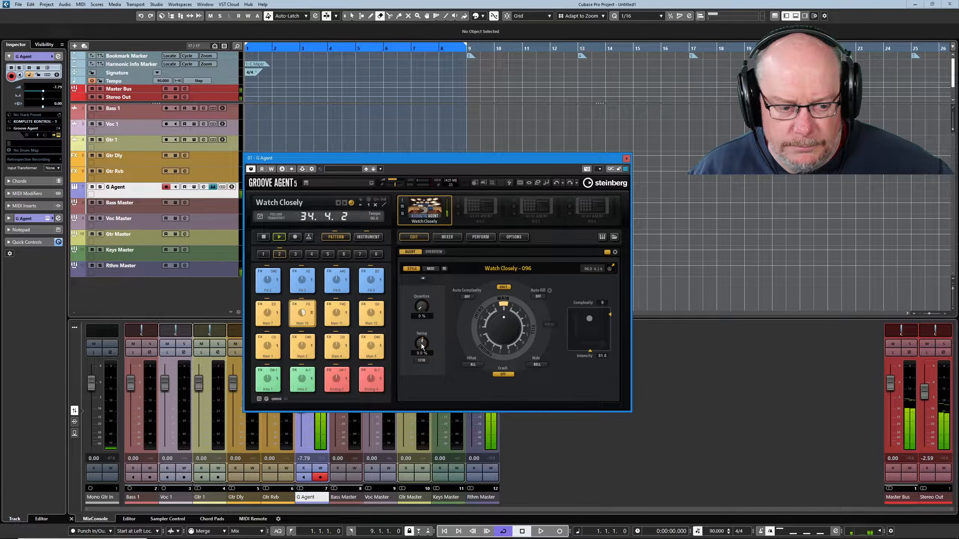
left_click_drag(422, 346, 419, 332)
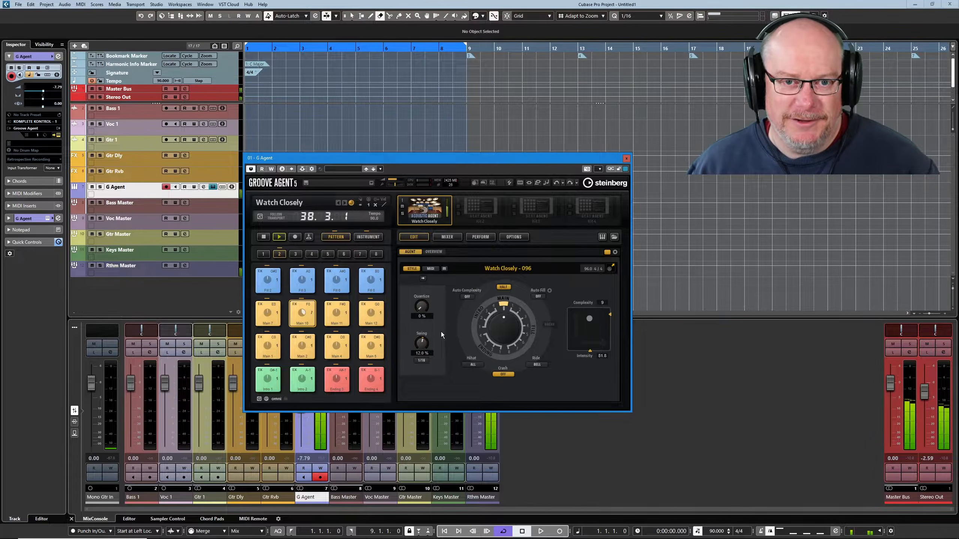
left_click(267, 239)
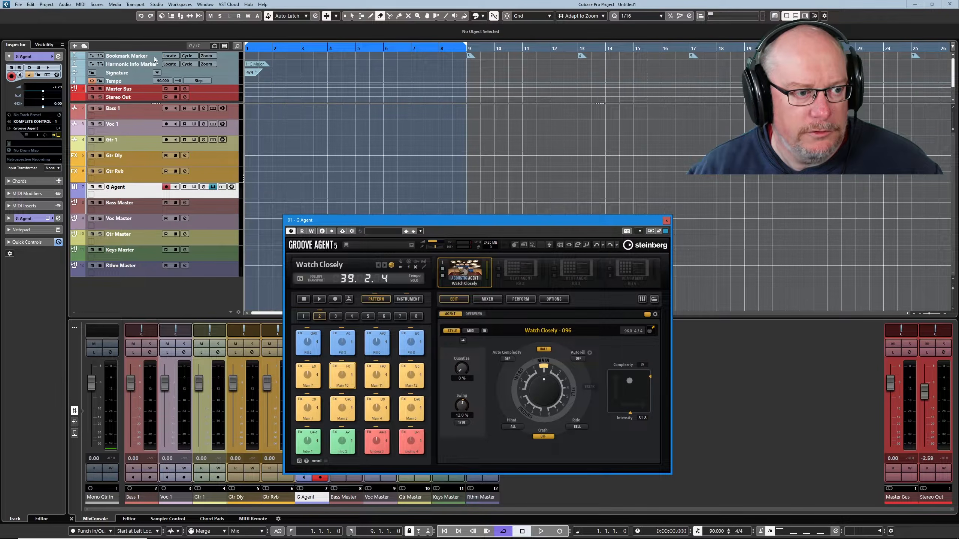
left_click(74, 46)
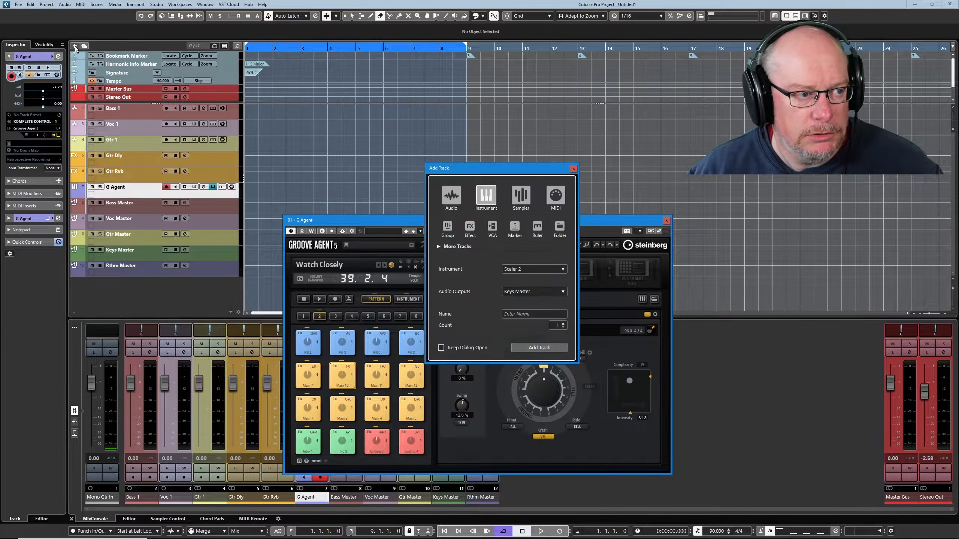
left_click(554, 191)
key("Escape")
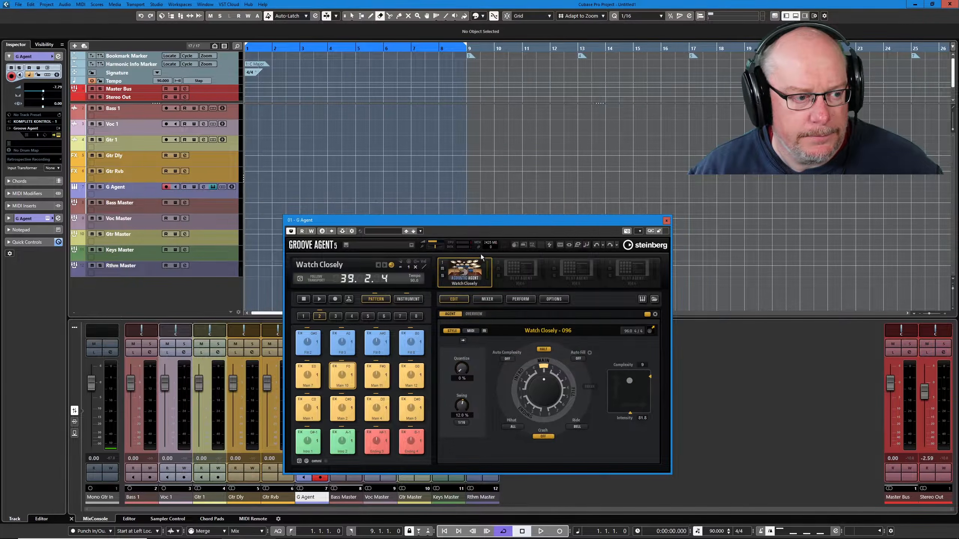
Export the pattern as a MIDI part on a new track at bar 1 and shorten the cycle range to end at bar 5
left_click_drag(649, 315, 249, 209)
left_click_drag(468, 45, 361, 59)
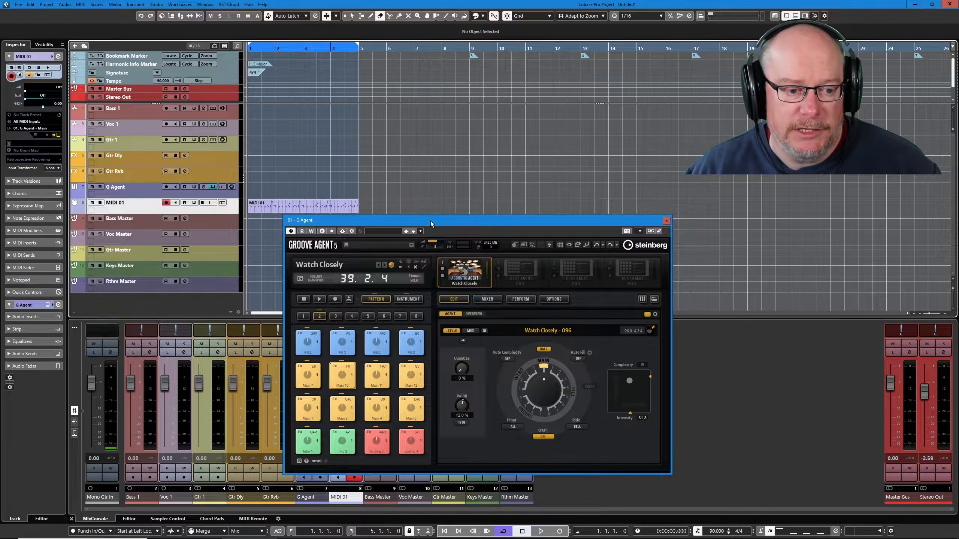
Open the exported MIDI part in the editor and add a CC 4 (Foot) controller lane below the velocities
key("1")
left_click(293, 209)
left_click_drag(351, 223, 352, 92)
left_click(129, 519)
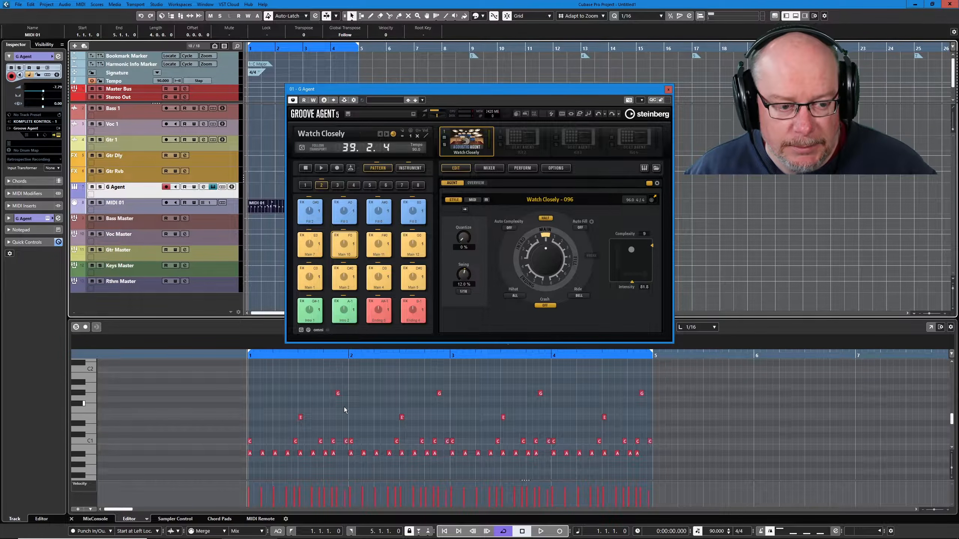
left_click(79, 510)
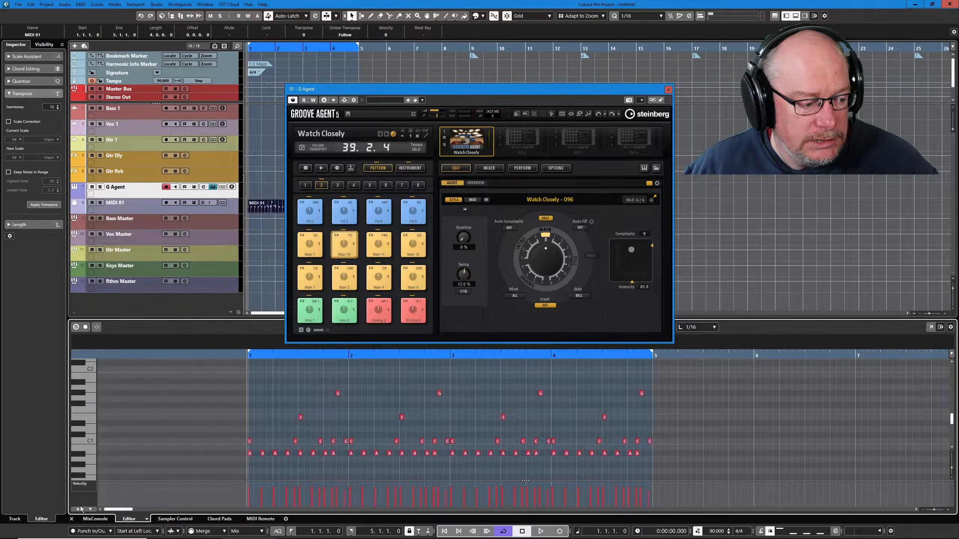
left_click(78, 510)
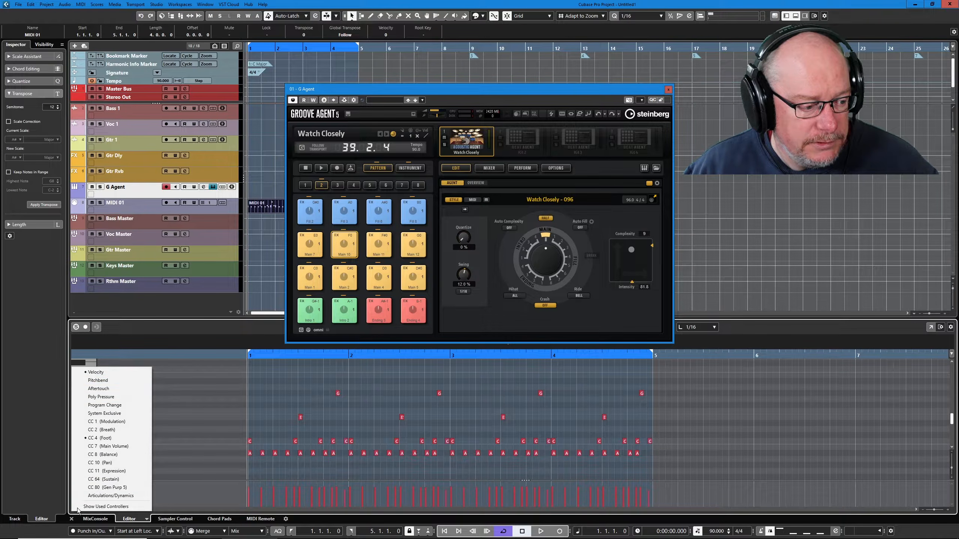
left_click(105, 437)
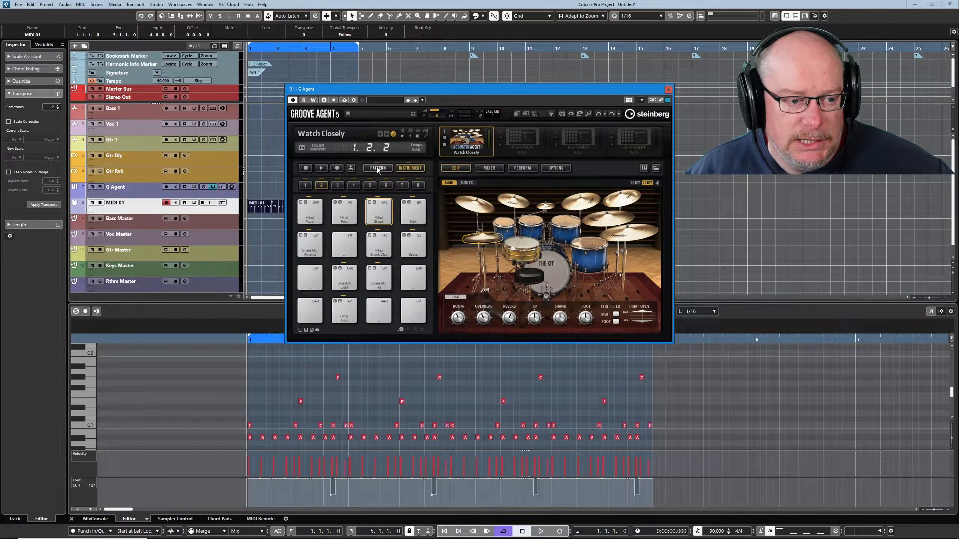
Enable the option beside omni under the pattern pads, auditioning low notes on the editor's piano keyboard with it on and off
left_click(377, 168)
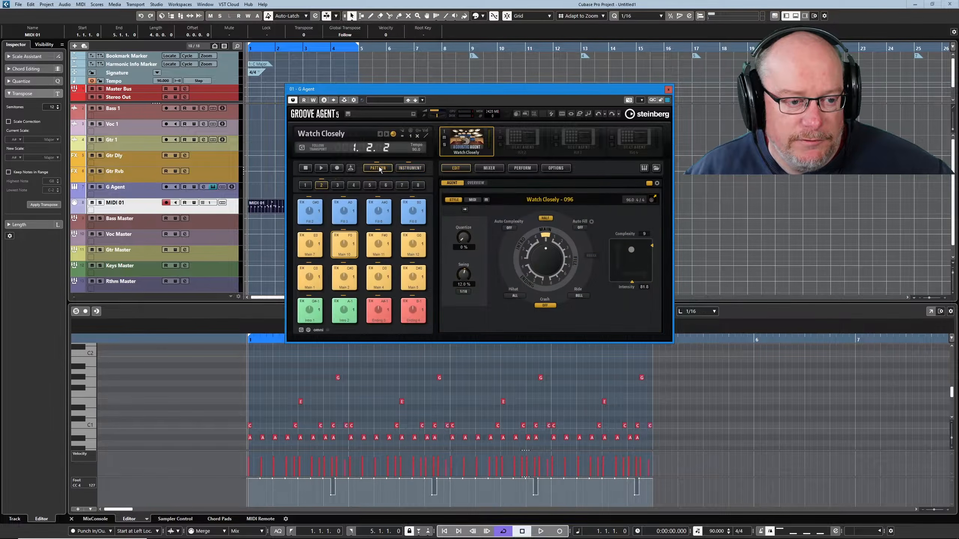
left_click(309, 329)
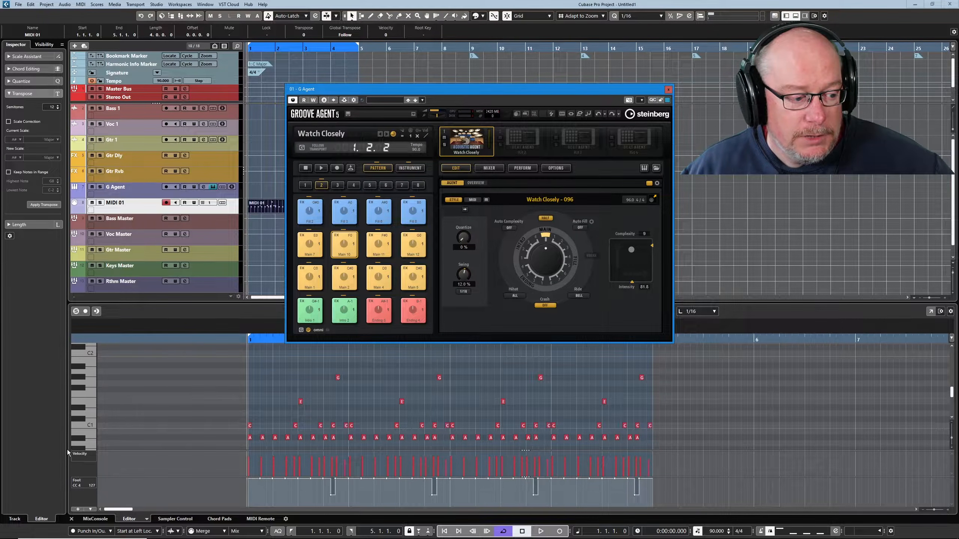
left_click(82, 439)
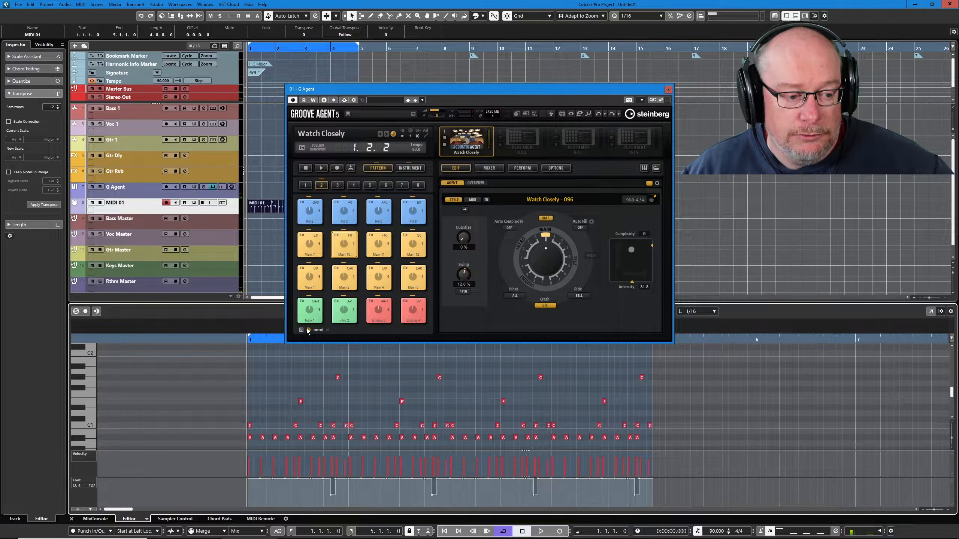
left_click(80, 437)
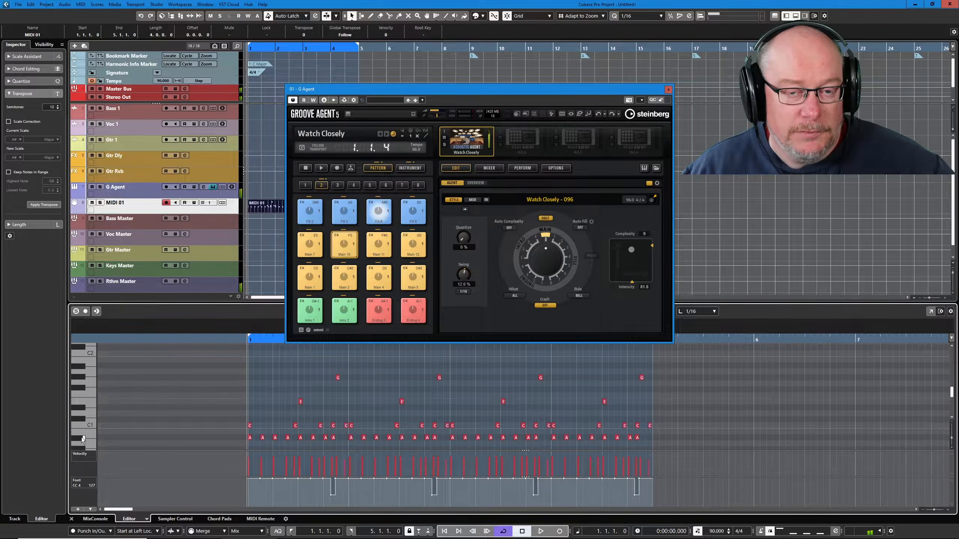
left_click(308, 330)
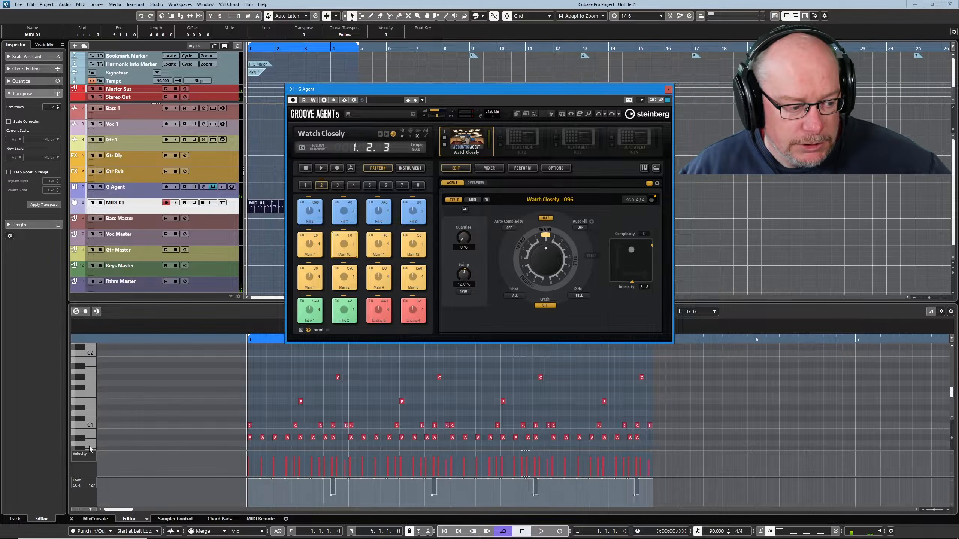
left_click(94, 429)
left_click(89, 401)
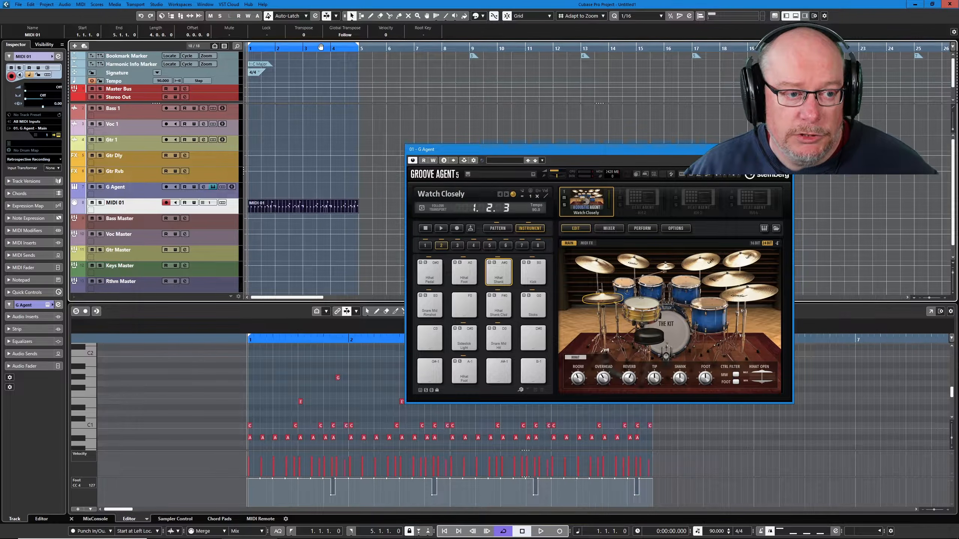
Move the cycle range to bars 5 to 9 and bring back the pattern pads in Groove Agent
left_click_drag(326, 48, 437, 48)
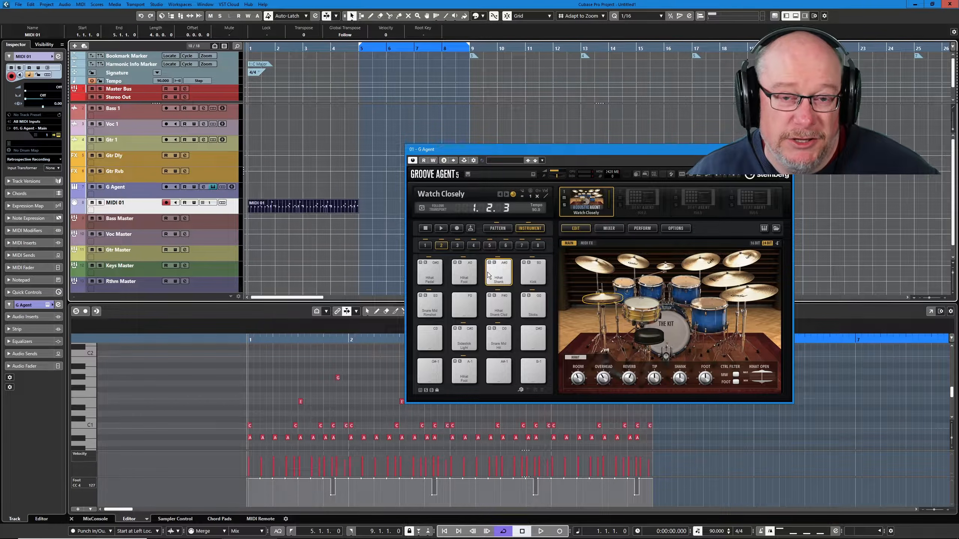
left_click(501, 229)
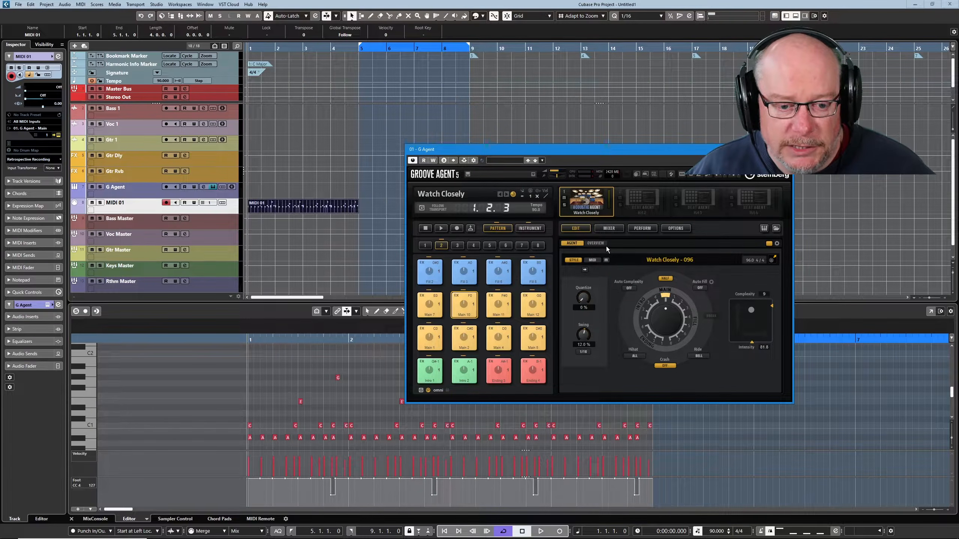
Audition the next three main complexity positions on the pattern dial, stop playback and return to the first position
left_click(675, 300)
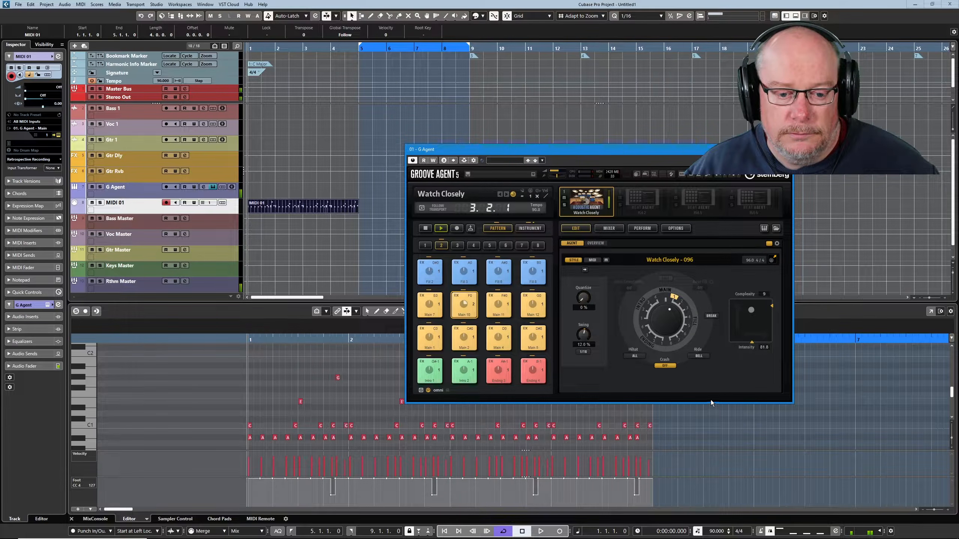
left_click(682, 302)
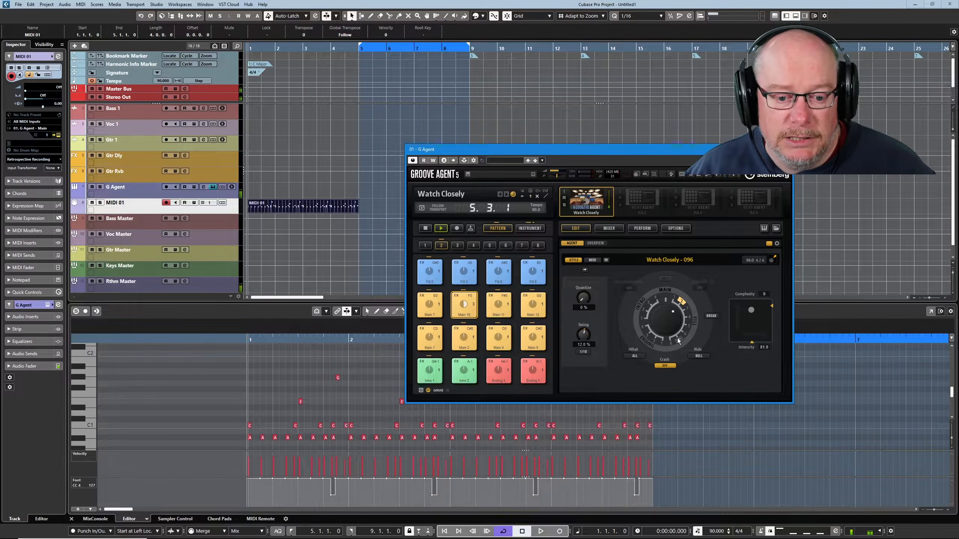
left_click(686, 309)
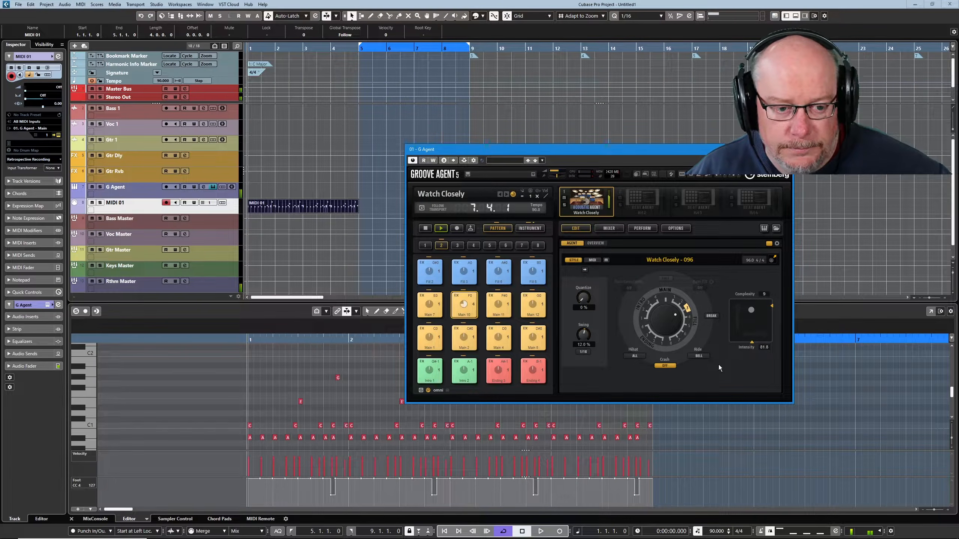
left_click(429, 228)
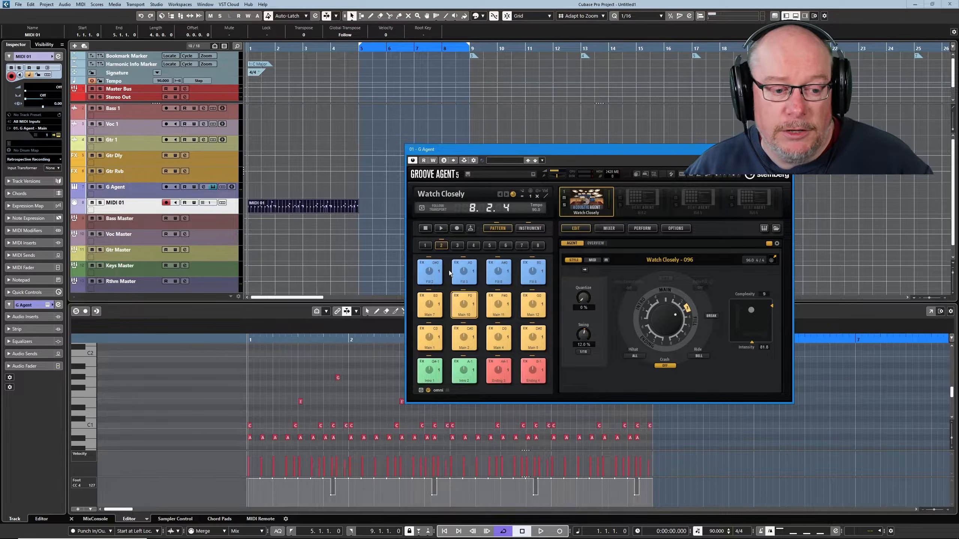
left_click(665, 297)
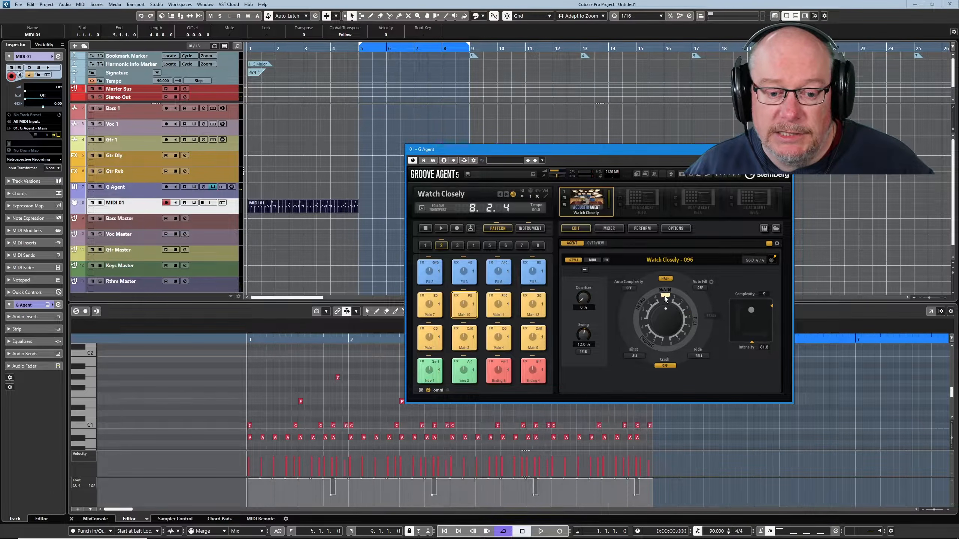
Restrict the pattern's auto fills to fill 1 only and turn on Auto Fill
left_click(711, 282)
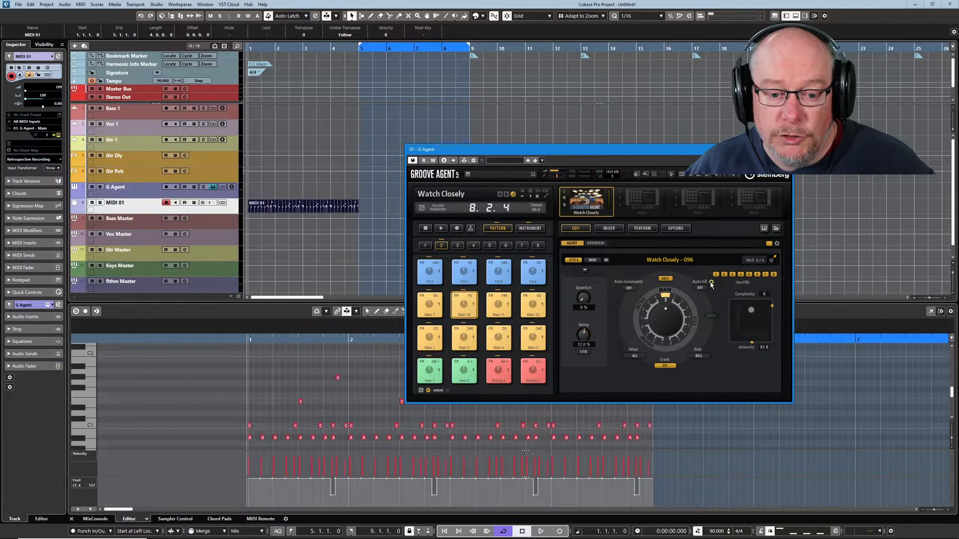
left_click(715, 274)
left_click(723, 274)
left_click(732, 274)
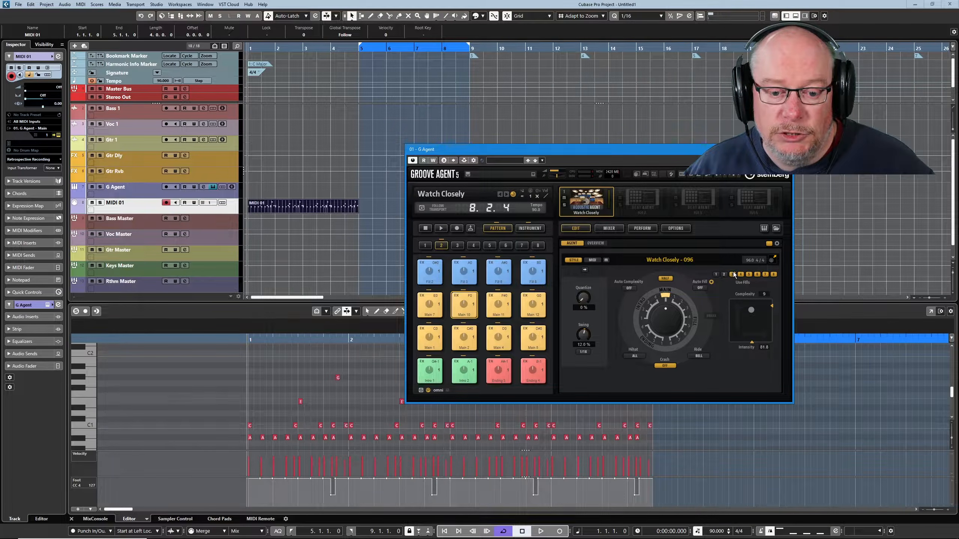
left_click(758, 274)
left_click(766, 274)
left_click(773, 274)
left_click(699, 288)
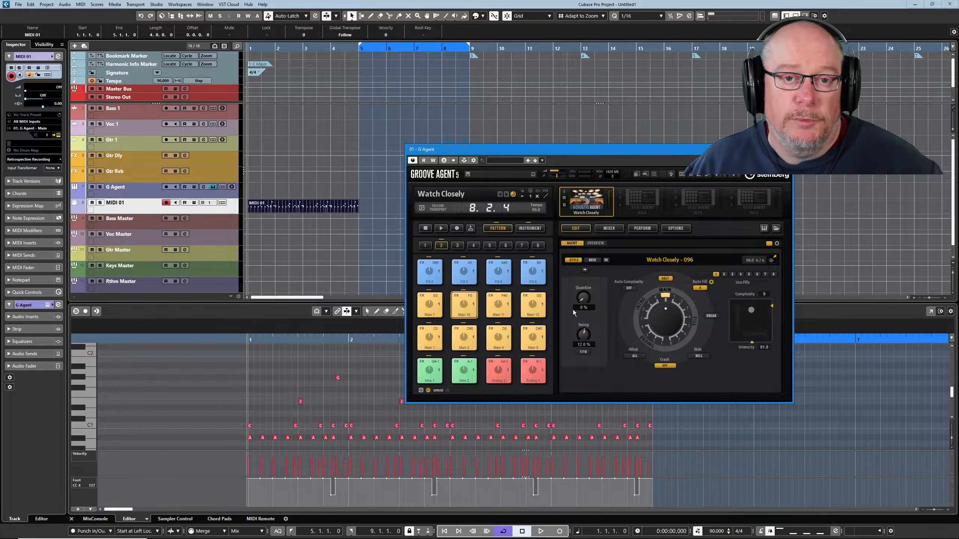
Audition the auto fills during pattern playback, keep only fill 7 enabled, and export the pattern to the MIDI 01 track at bar 5
key("KP_1")
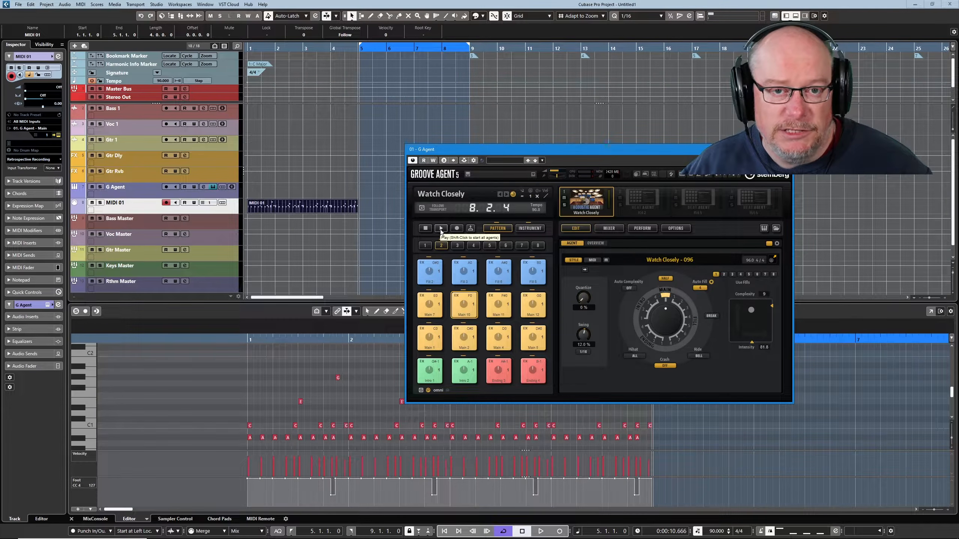
left_click(440, 229)
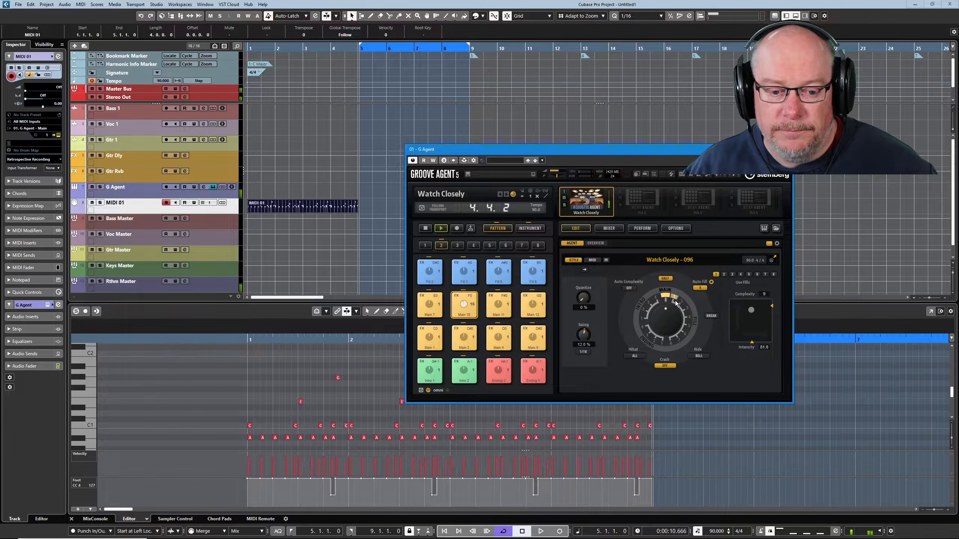
left_click(724, 275)
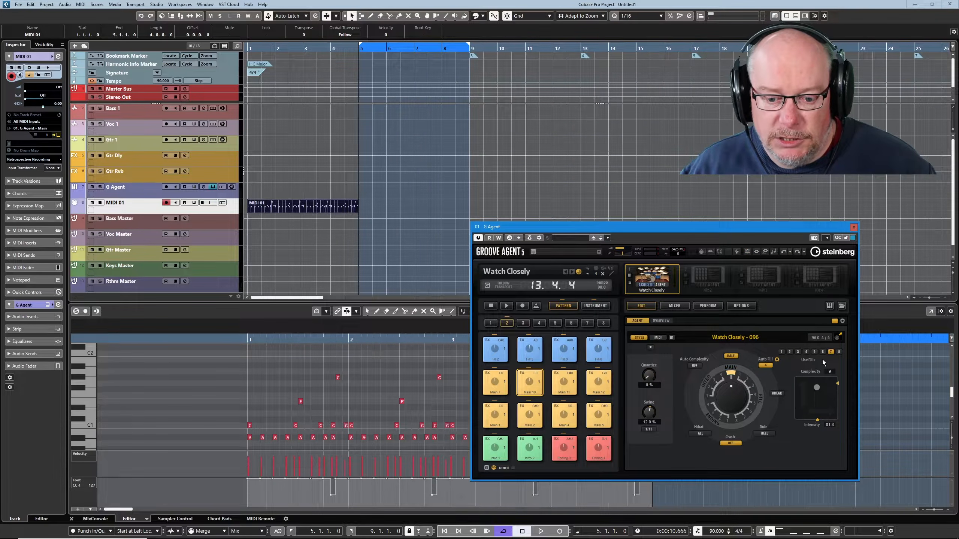
mouse_move(840, 337)
left_mouse_down()
mouse_move(740, 212)
mouse_move(400, 196)
mouse_move(359, 214)
left_mouse_up()
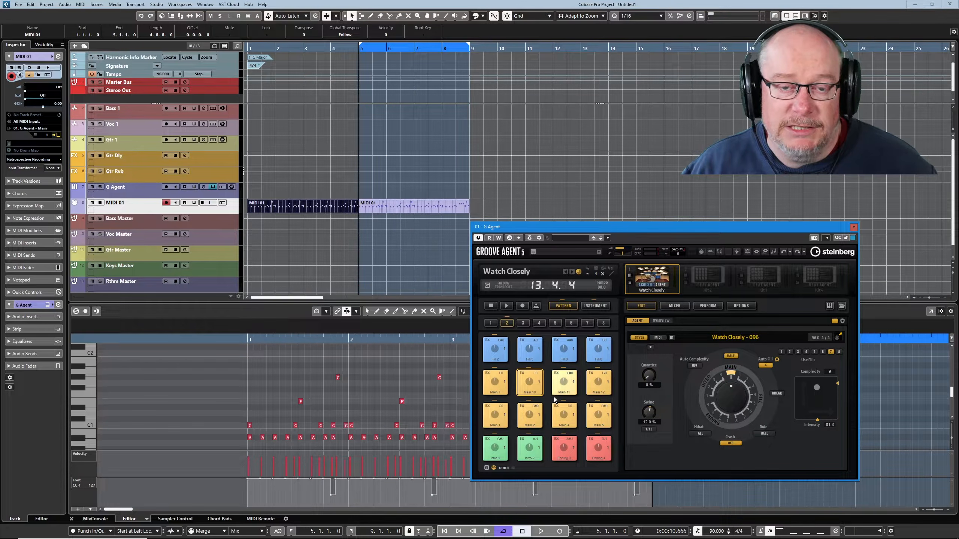
Glue the two adjacent MIDI 01 parts into one and set the cycle range to the merged part, bars 1 to 9
key("space")
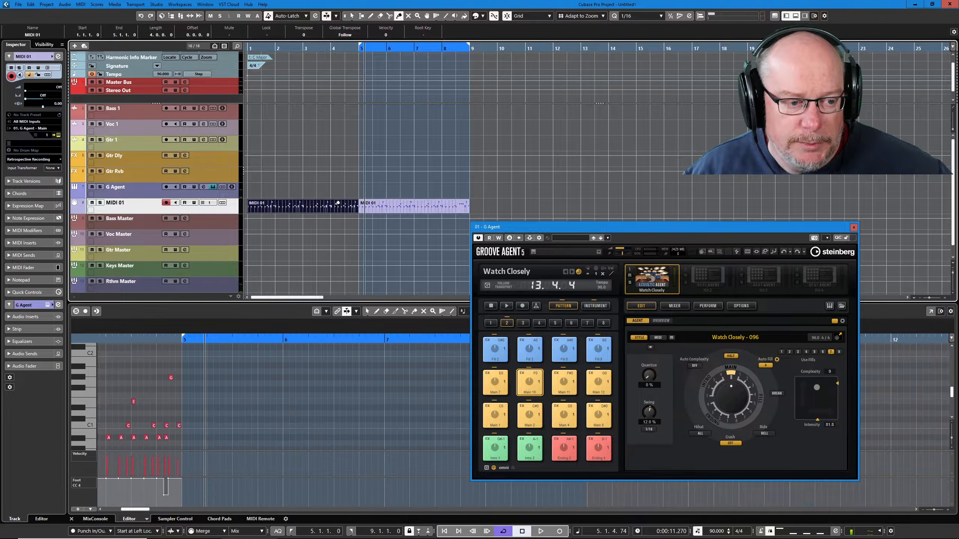
left_click(337, 204)
key("1")
left_click(398, 208)
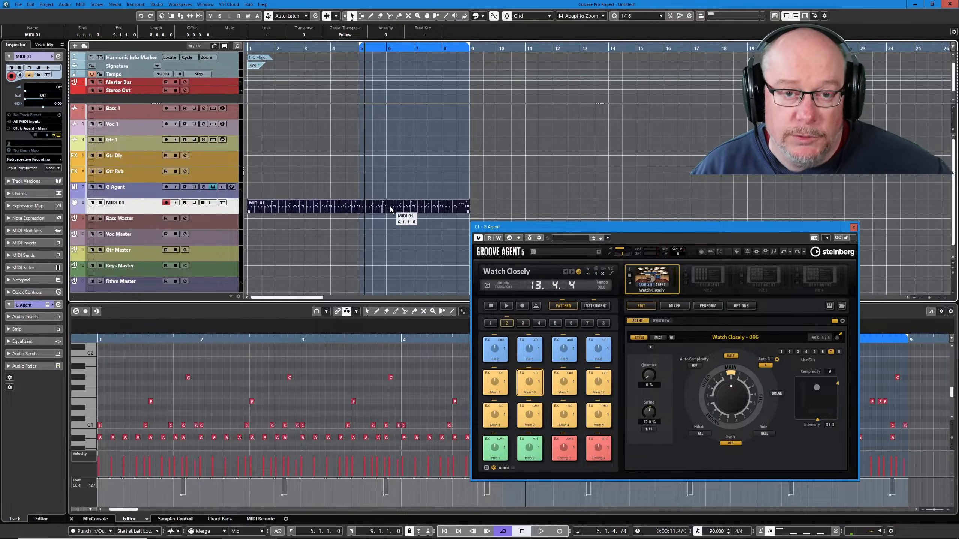
key("p")
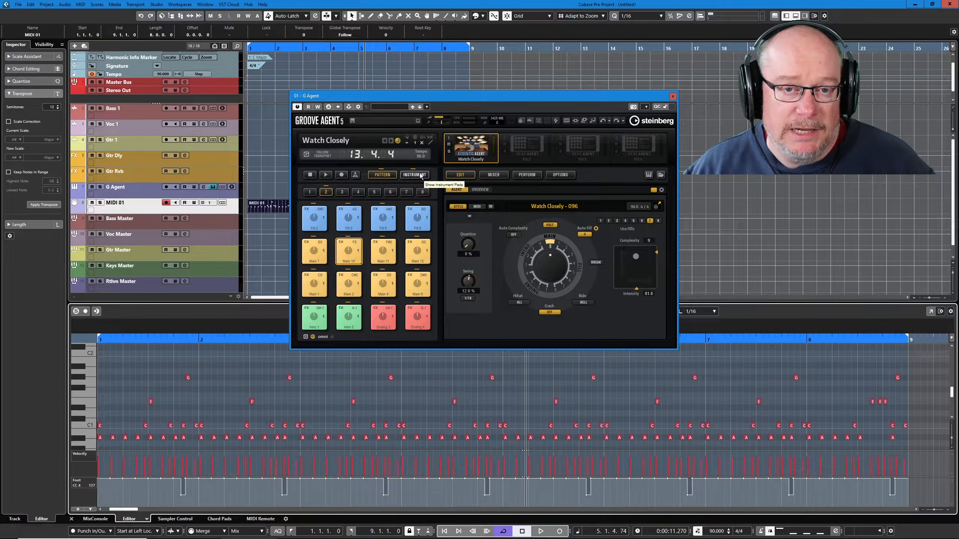
Show Groove Agent's instrument pads and play the part with the MixConsole's Stereo Out fader lowered to -10.8 dB
left_click(414, 174)
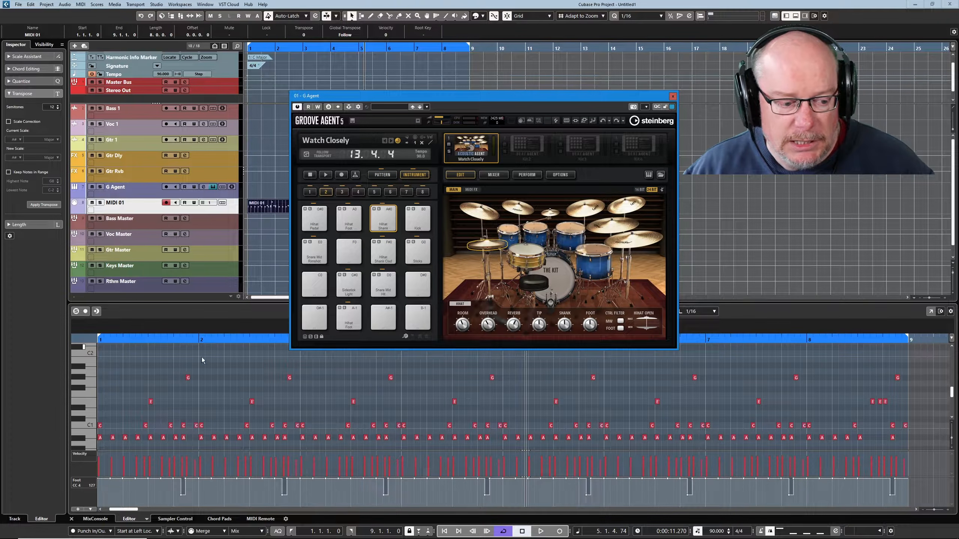
key("alt+F3")
left_click(540, 532)
left_click_drag(922, 387, 925, 407)
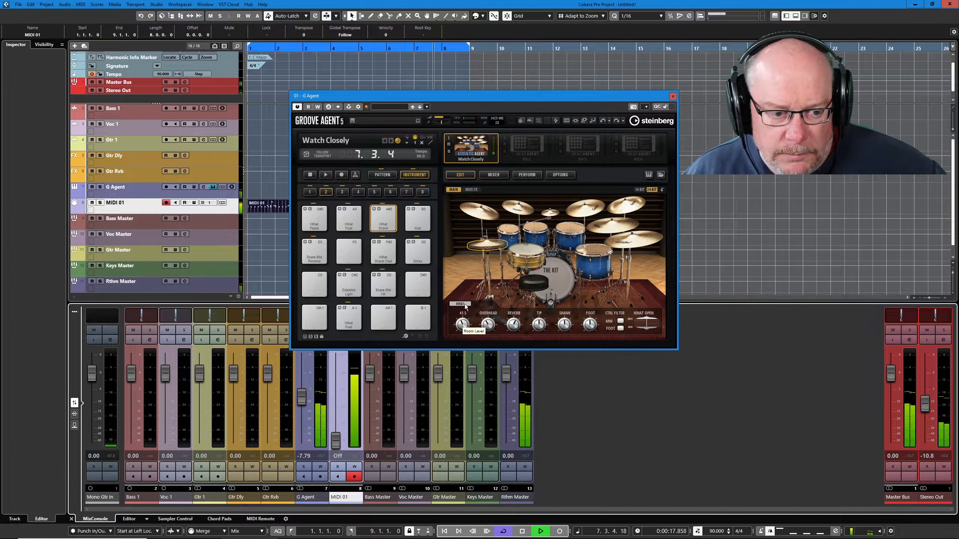
Set the kick drum's beater to Kick Soft Felt Beater and raise the Stereo Out fader to -0.91 dB
left_click(556, 275)
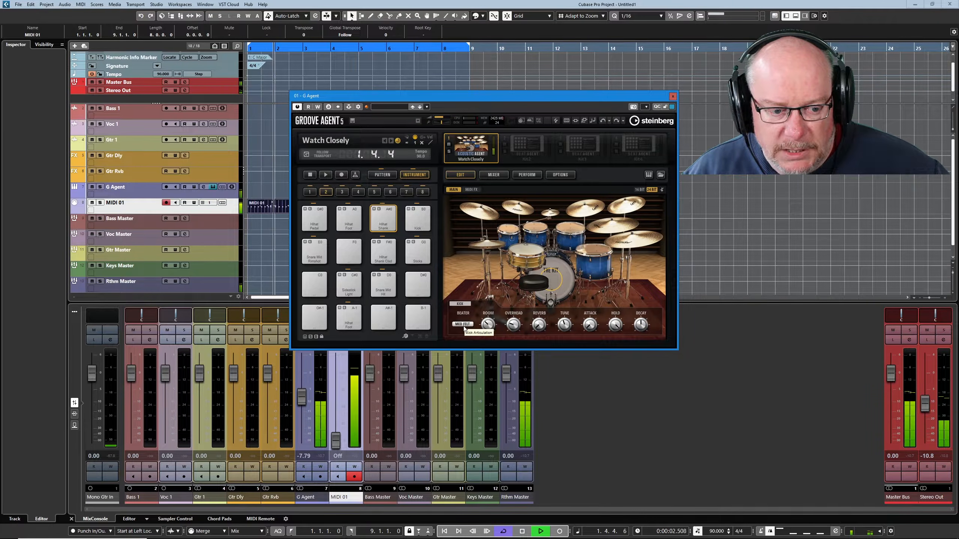
left_click_drag(925, 404, 926, 384)
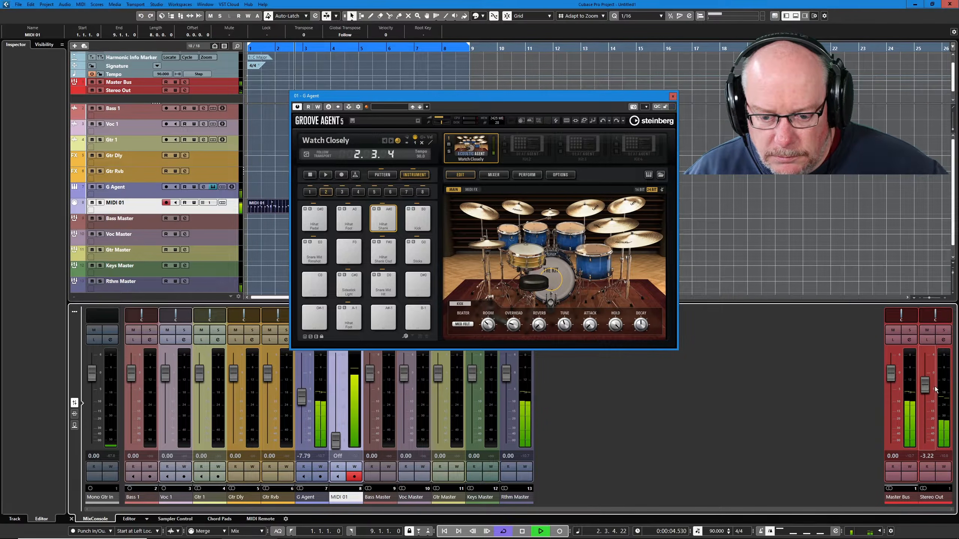
left_click(463, 325)
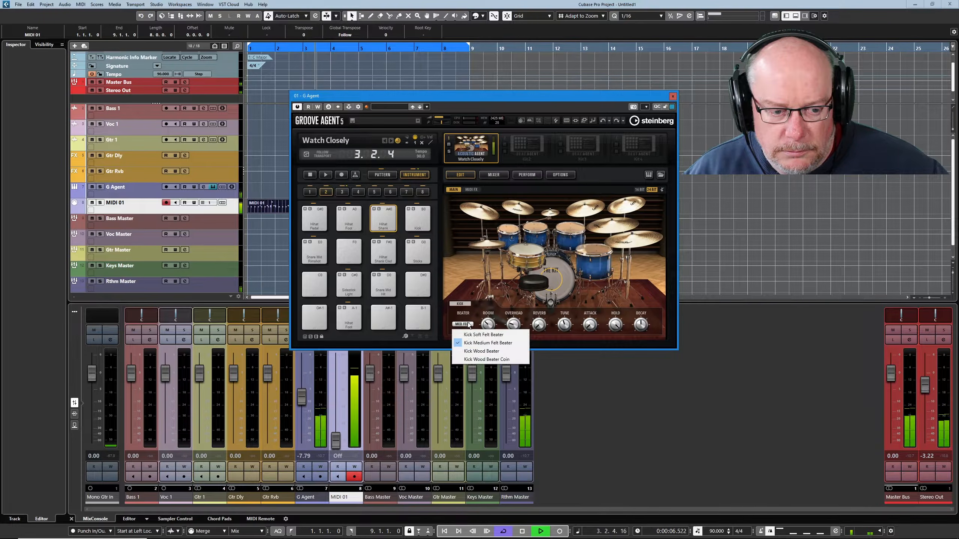
left_click(481, 335)
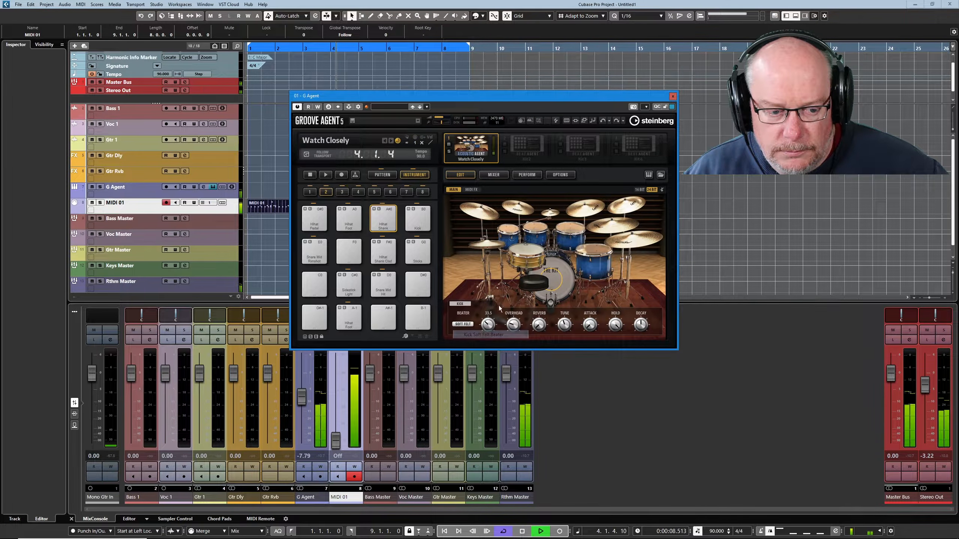
left_click_drag(927, 388, 927, 380)
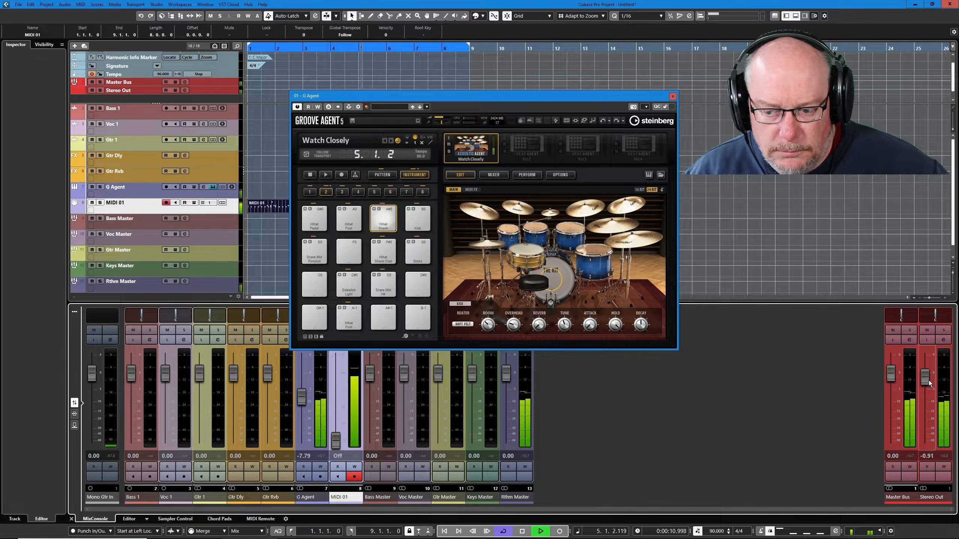
Audition the medium felt, wood and wood coin kick beaters, return to Kick Soft Felt Beater and stop playback
left_click(463, 324)
left_click(487, 343)
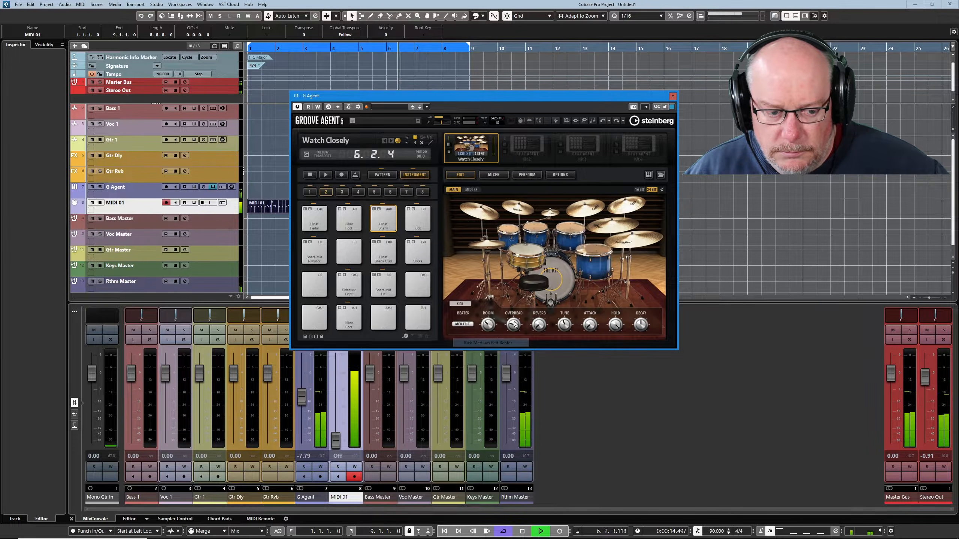
left_click(463, 324)
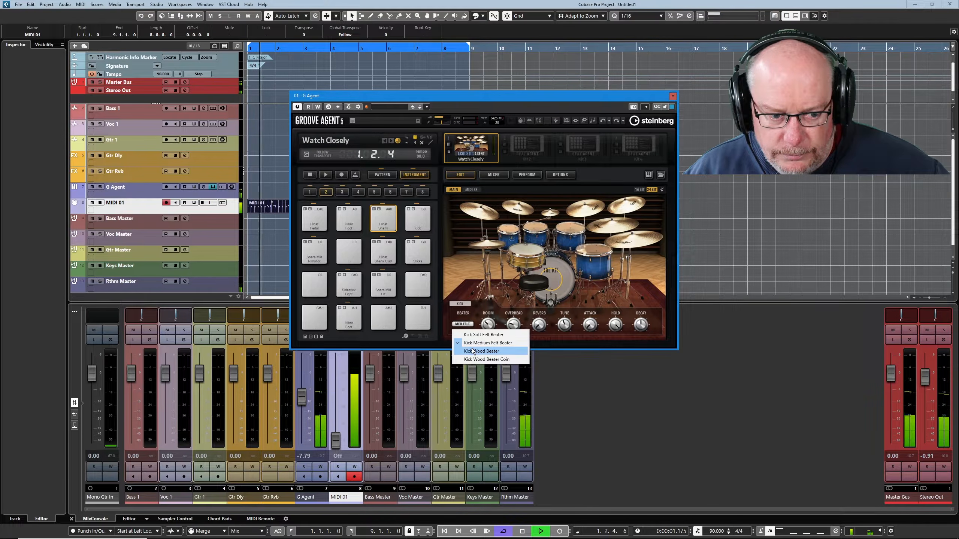
left_click(489, 350)
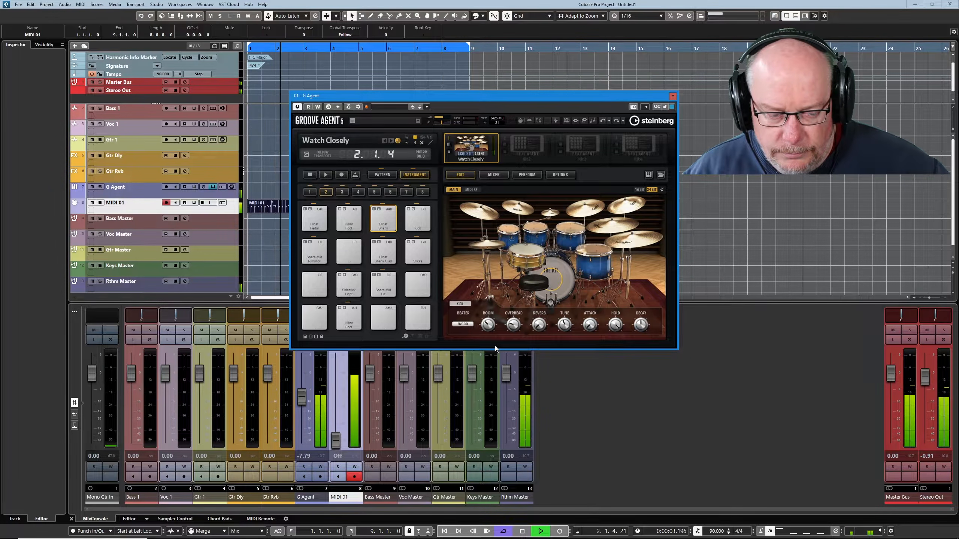
left_click(460, 323)
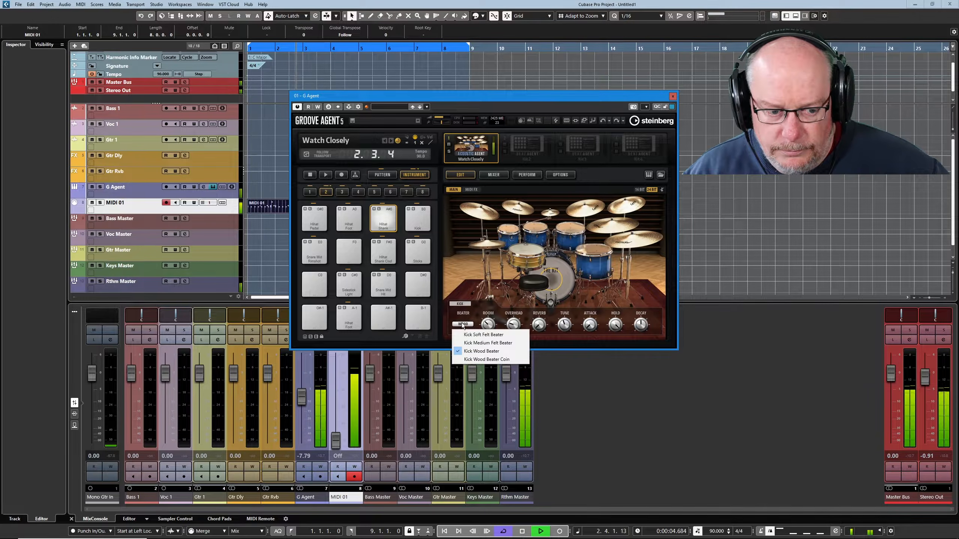
left_click(489, 359)
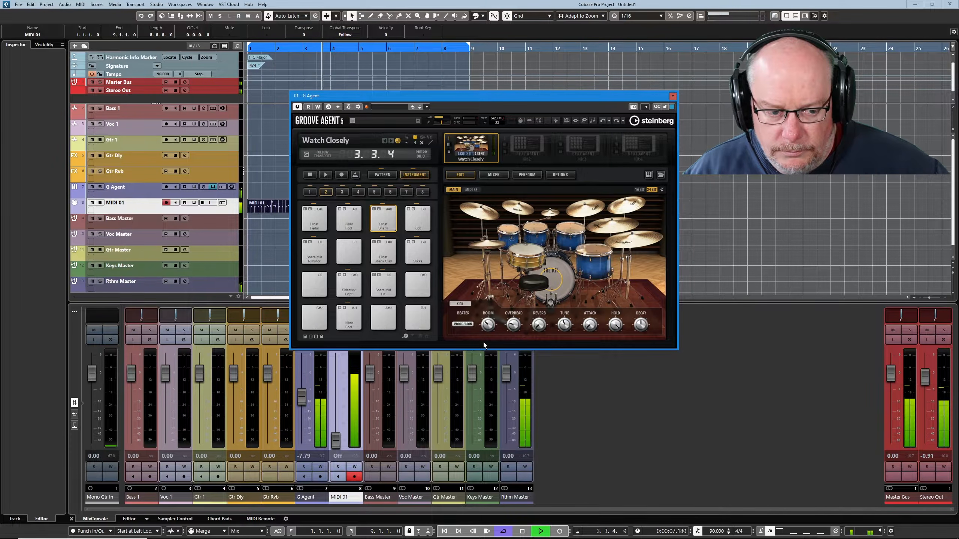
left_click(467, 324)
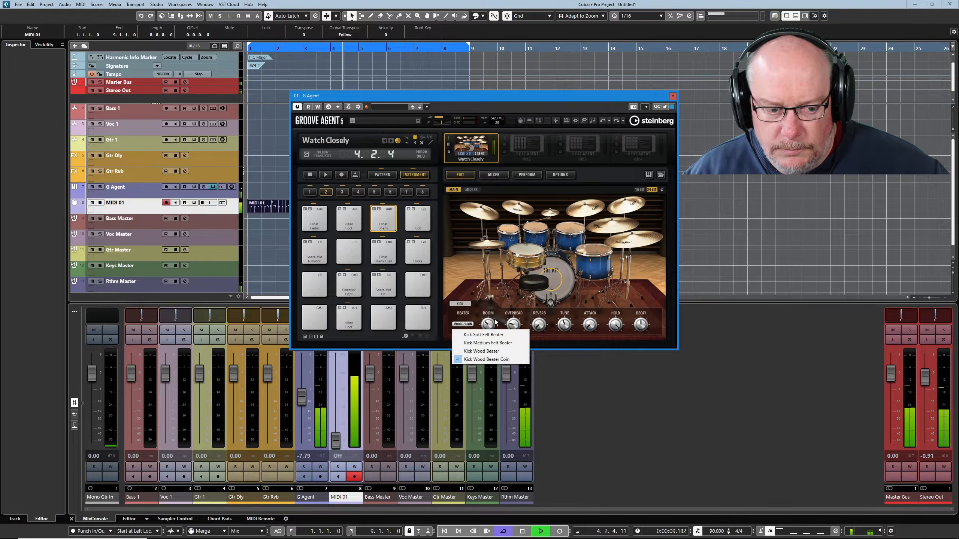
left_click(481, 336)
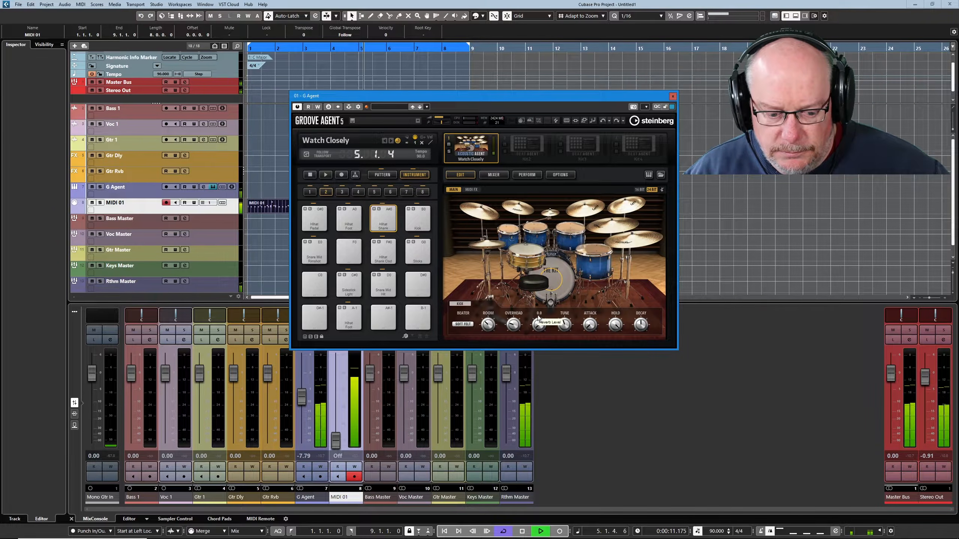
left_click(522, 532)
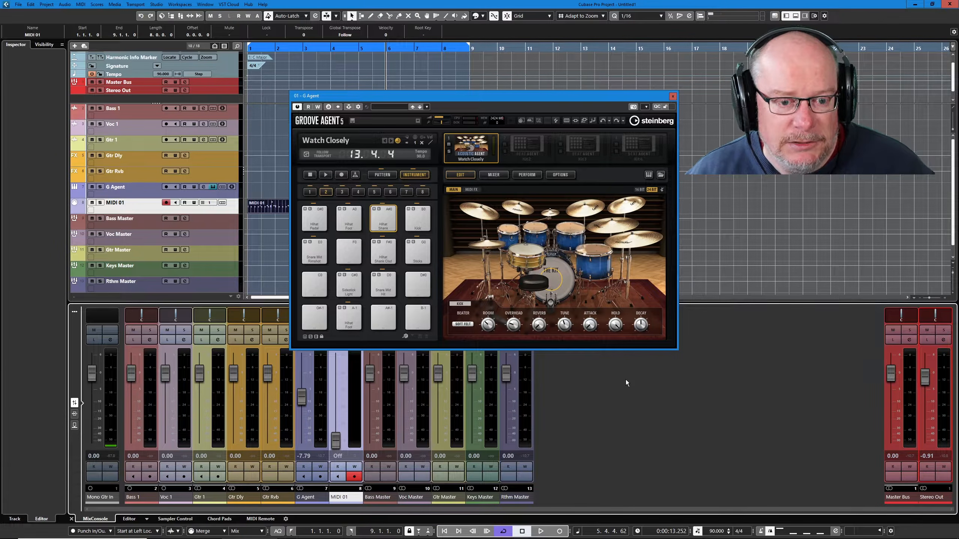
Audition the snare drum alone and within the part, and set its articulation to Snare Towel
left_click(532, 251)
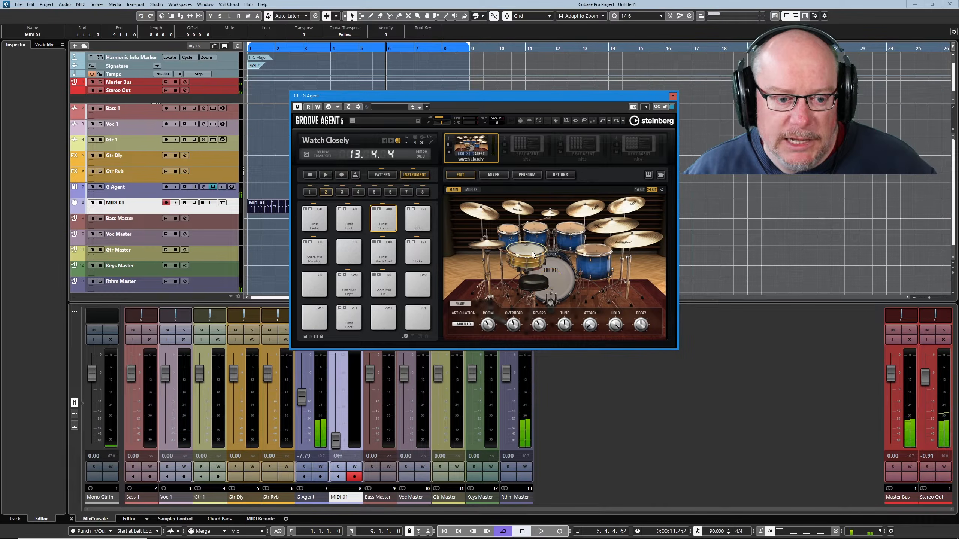
left_click(530, 251)
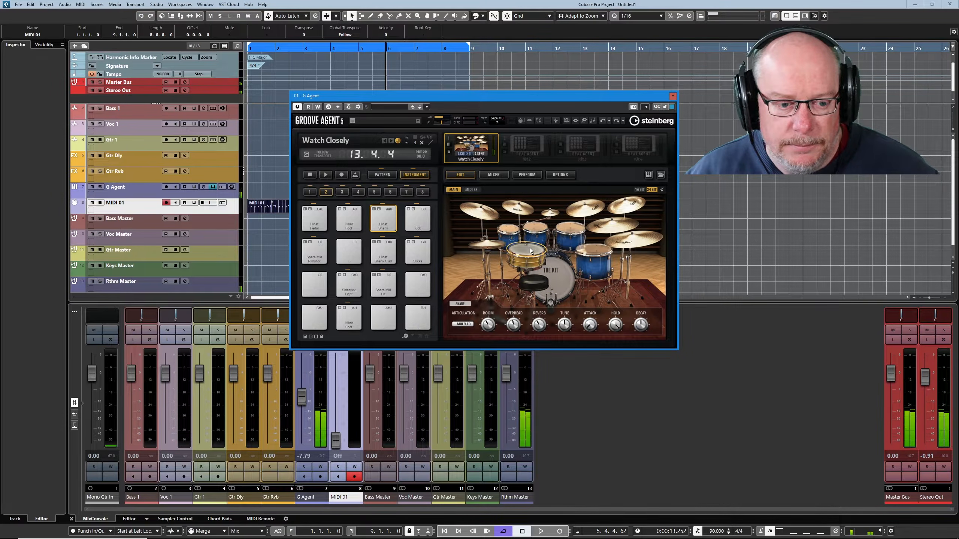
left_click(463, 325)
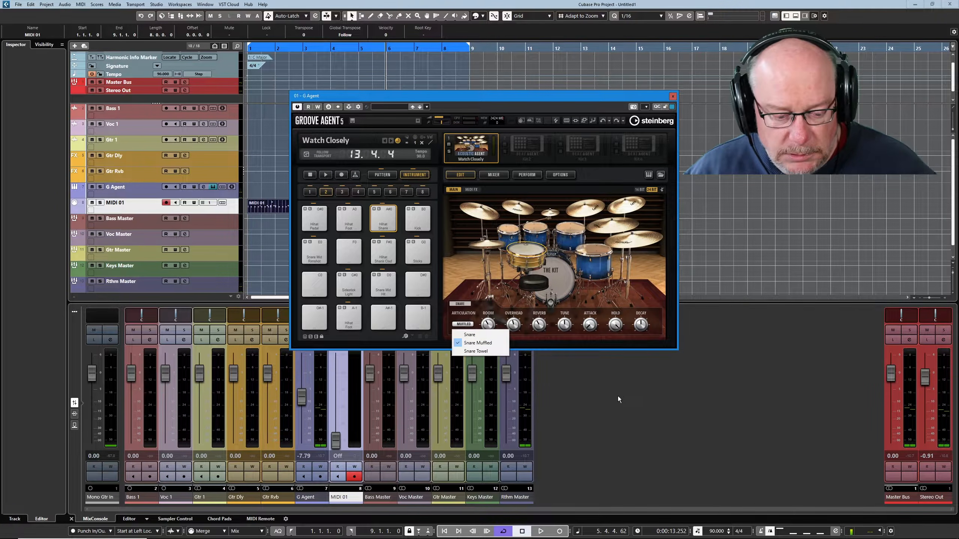
left_click(622, 415)
left_click(538, 530)
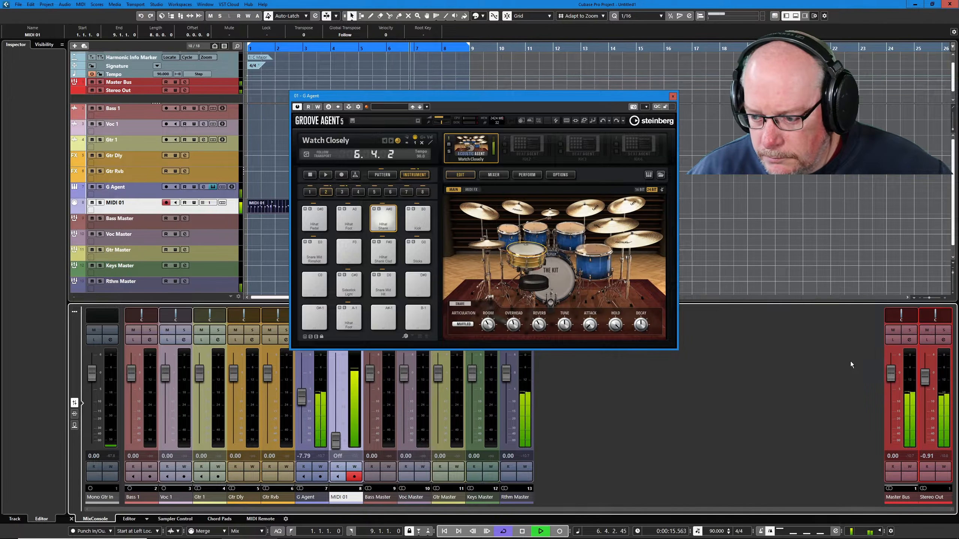
left_click(463, 325)
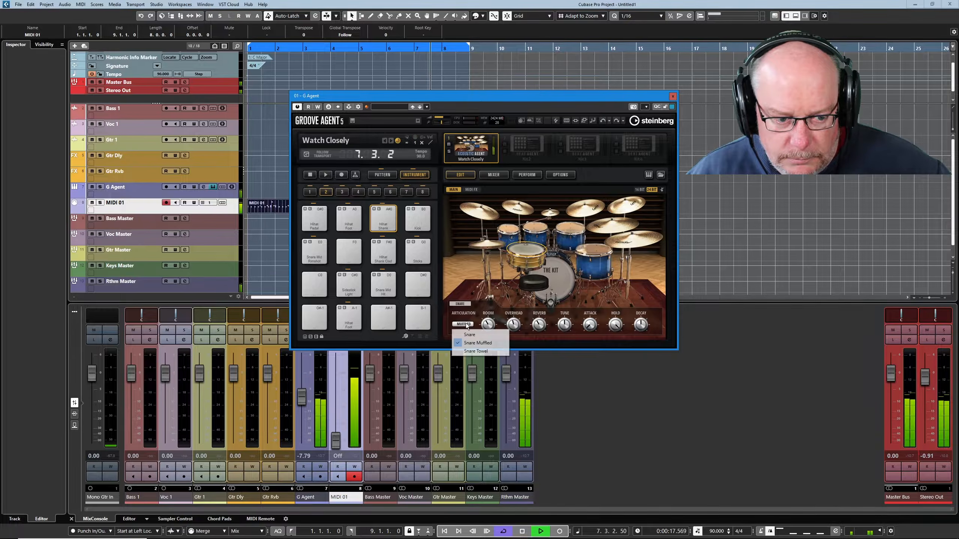
left_click(474, 353)
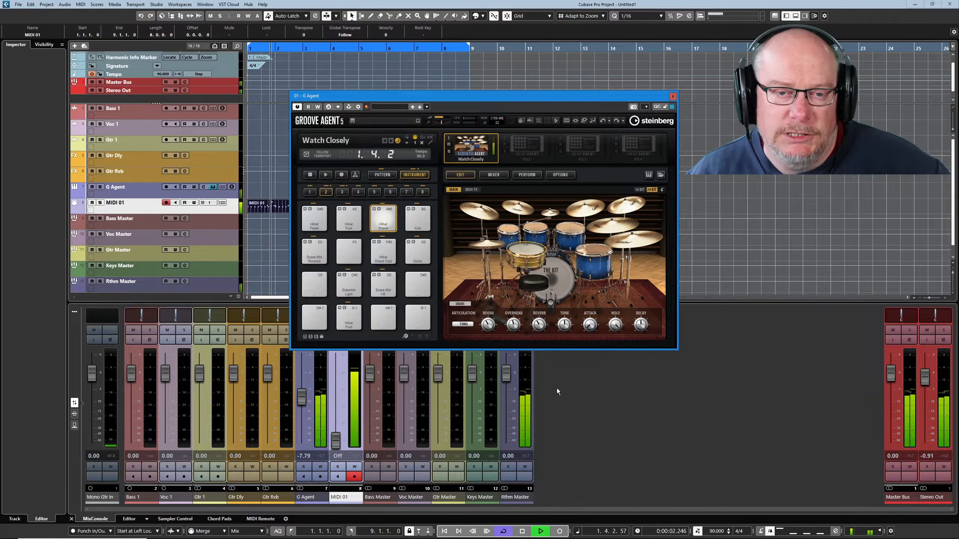
Compare the plain Snare articulation during playback, switch back to Snare Towel and restart playback
left_click(462, 324)
left_click(469, 334)
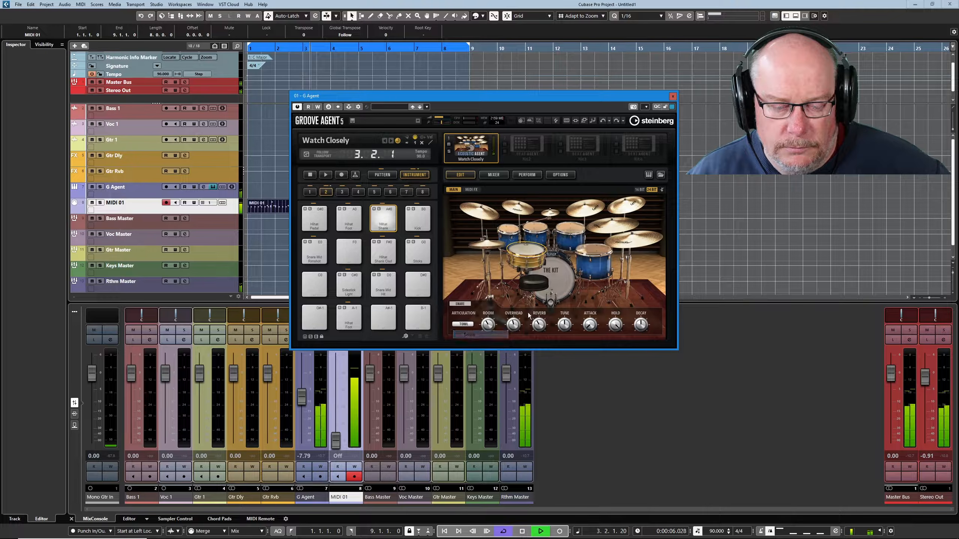
left_click(463, 324)
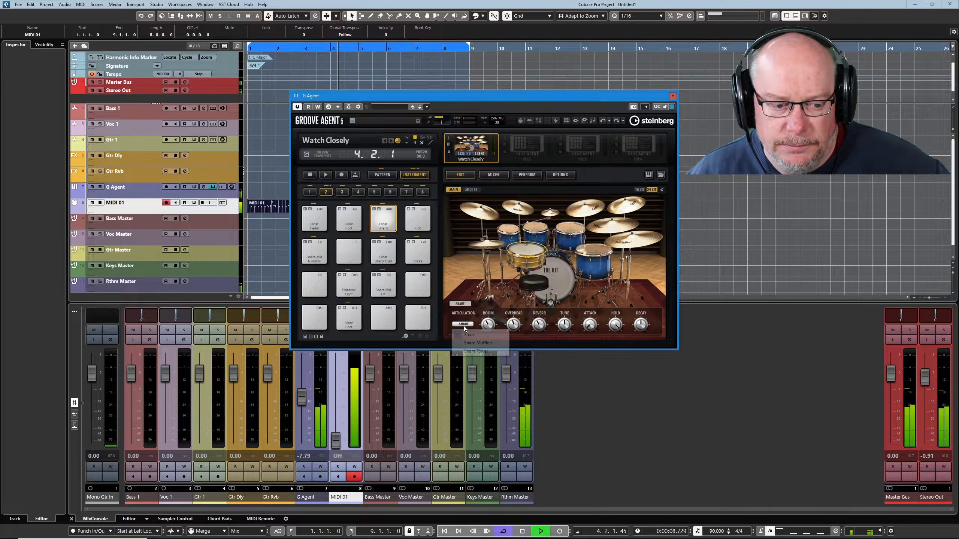
left_click(476, 351)
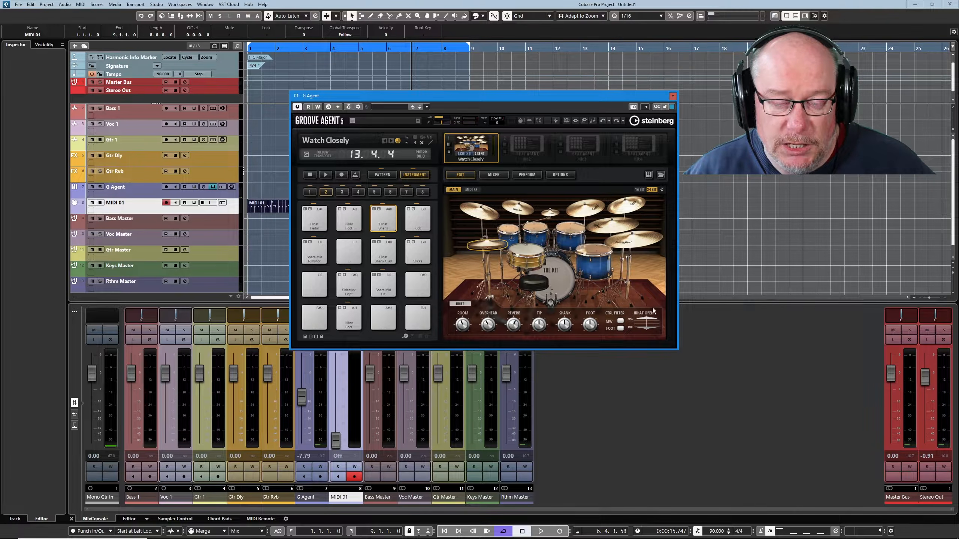
left_click(540, 531)
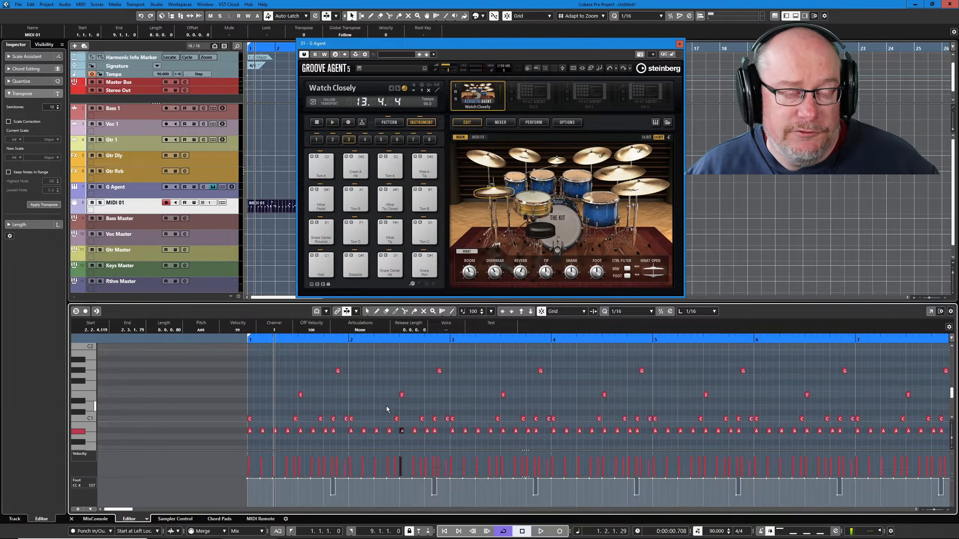
Audition the hi-hat shank and pedal sounds and hand-pick a few scattered A#0 hi-hat notes in the part
left_click(82, 433)
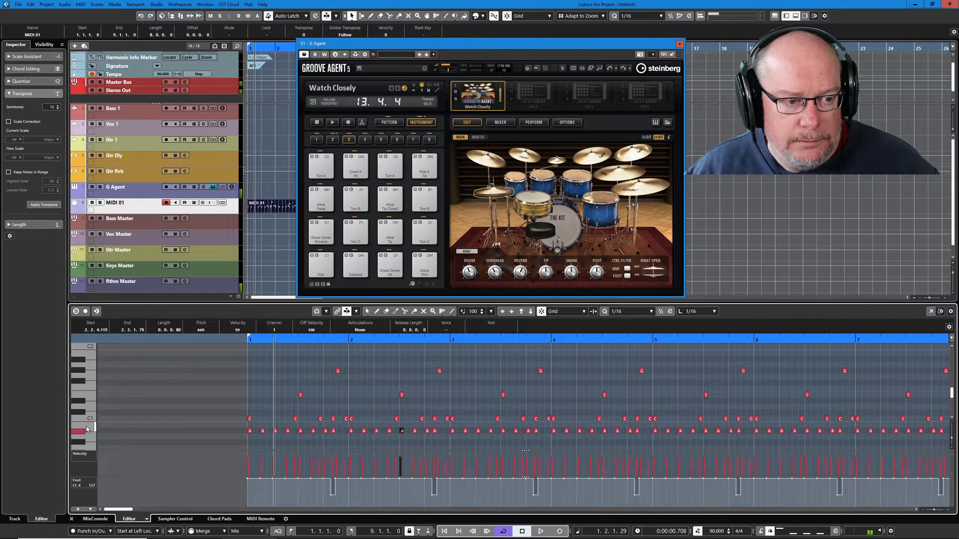
left_click(507, 164)
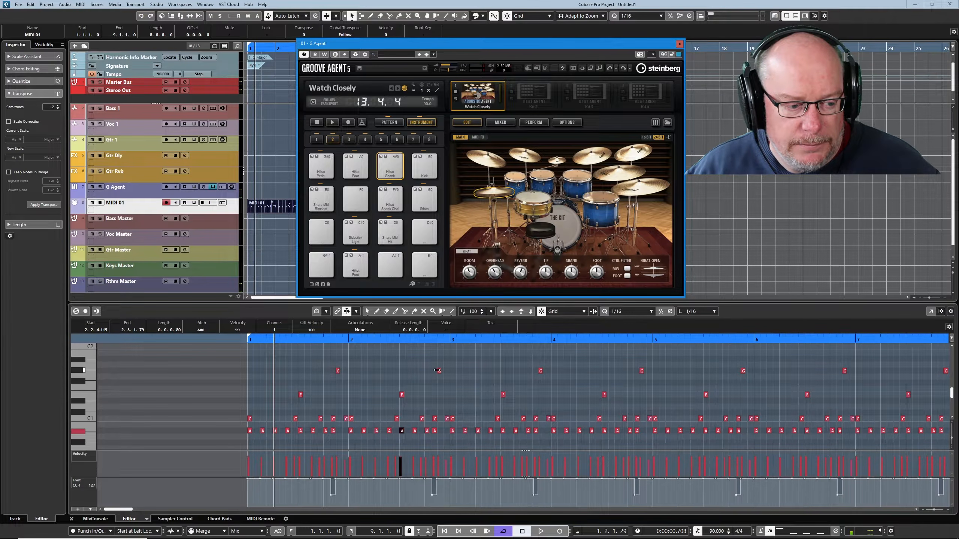
left_click(84, 369)
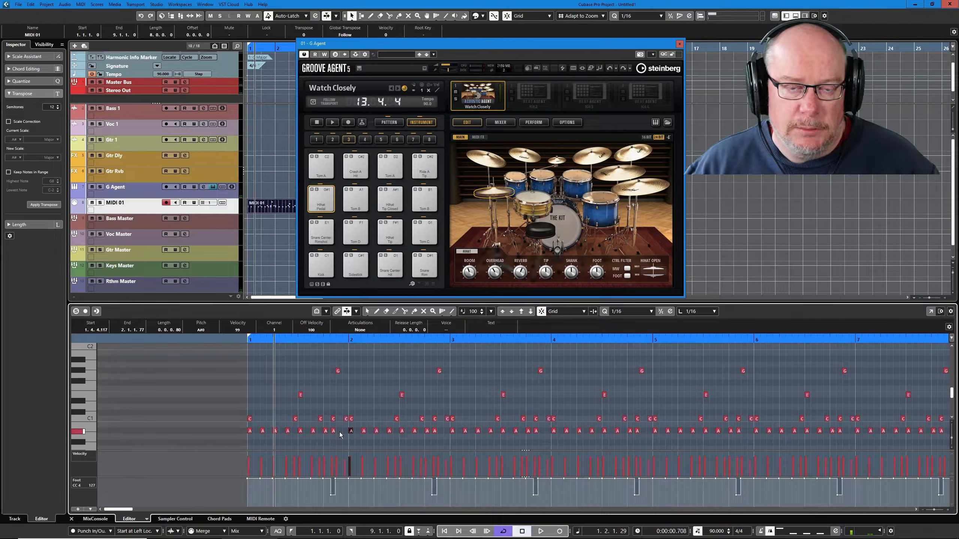
left_click(288, 431, "shift")
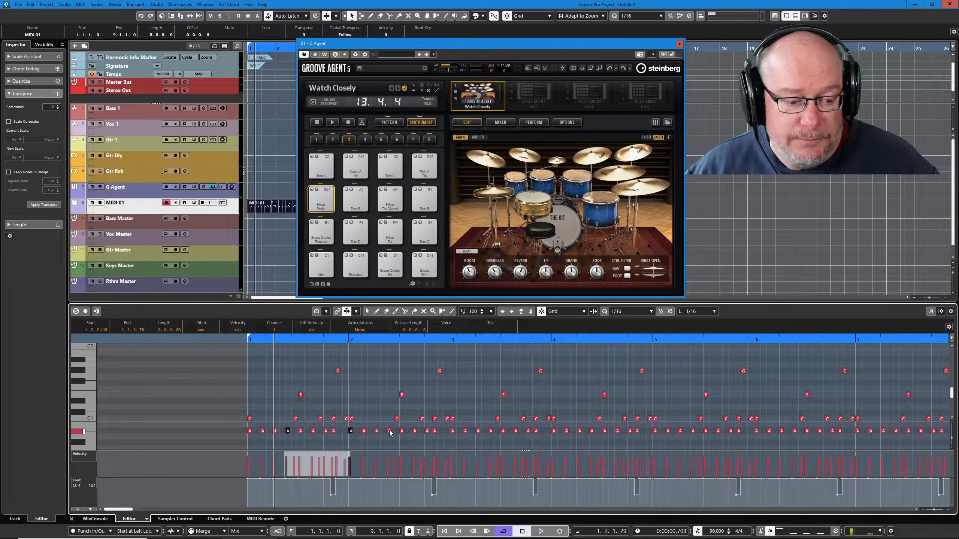
left_click(388, 432, "shift")
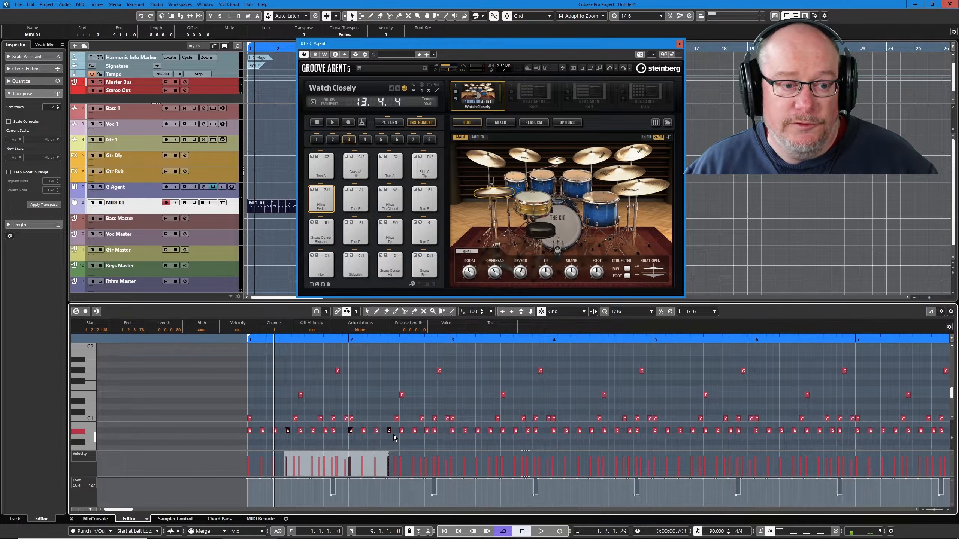
Audition the F#1 note and the Hihat Tip Closed and Hihat Tip articulations as alternatives to the shank
left_click(82, 381)
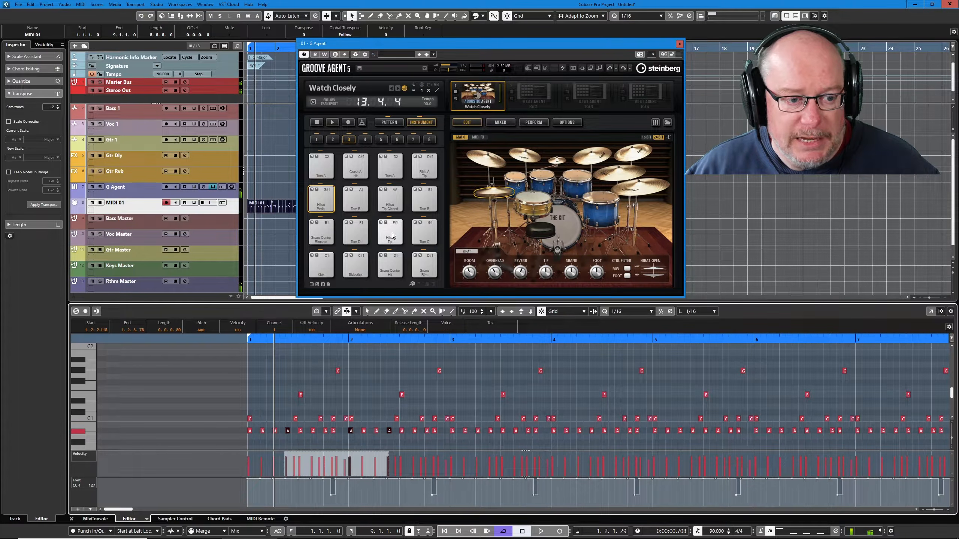
left_click(395, 197)
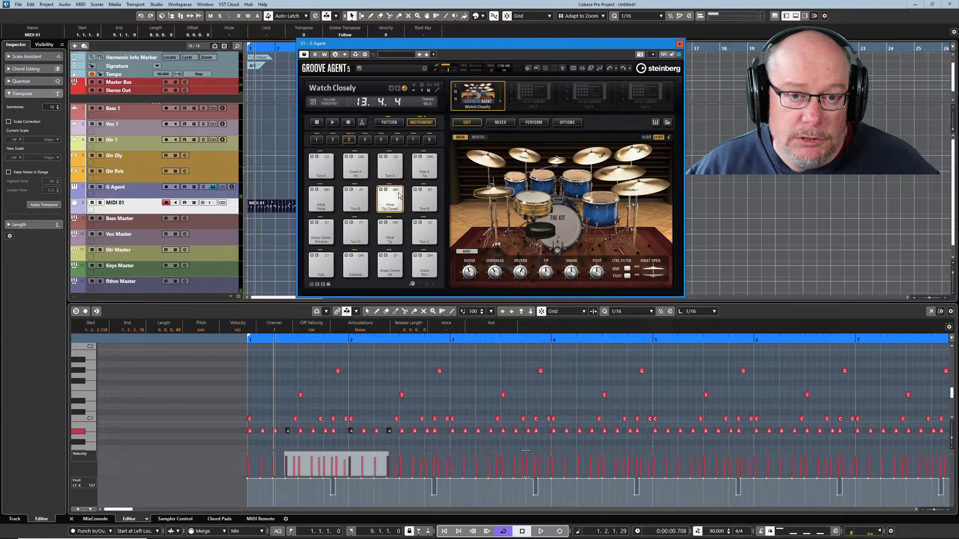
left_click(393, 233)
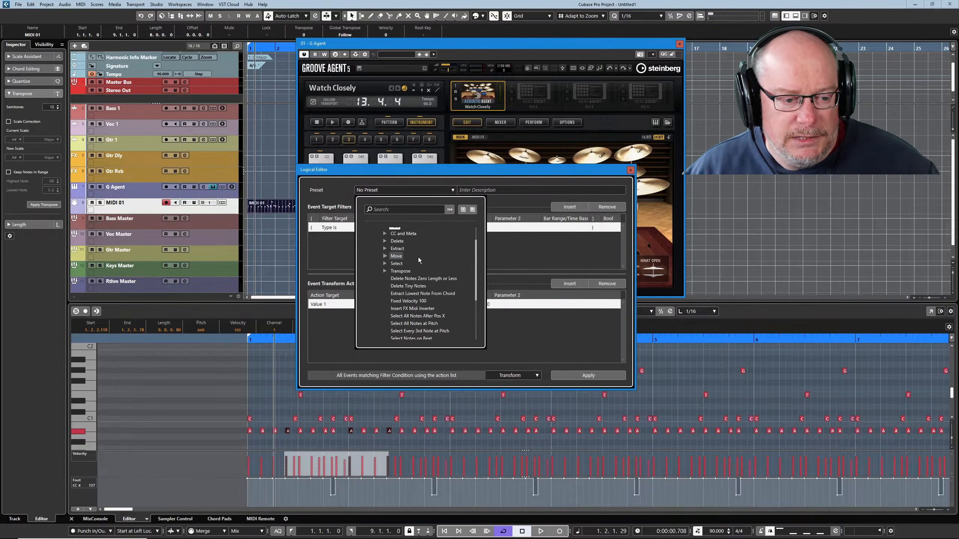
Load the Select Every 3rd Note at Pitch preset in the Logical Editor
scroll(421, 259, "down", 1)
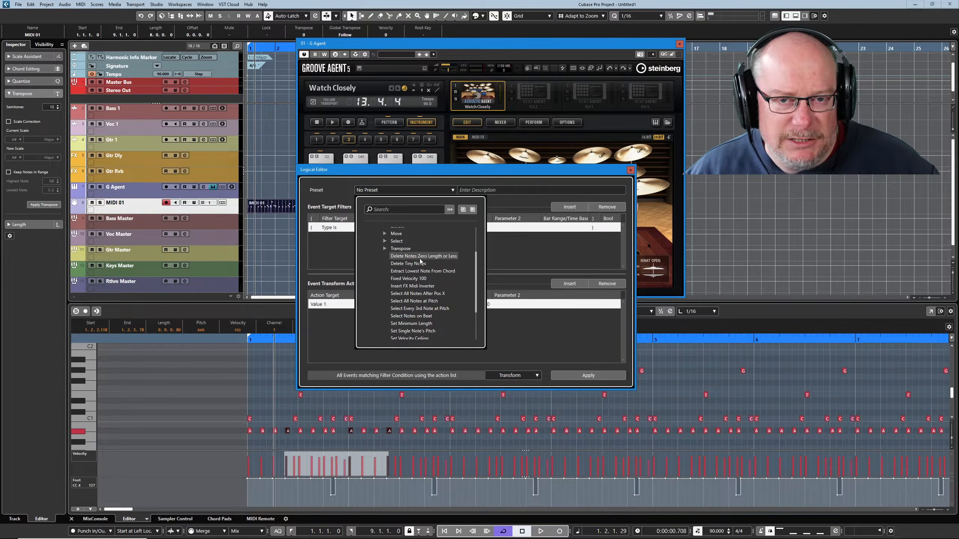
scroll(420, 261, "up", 2)
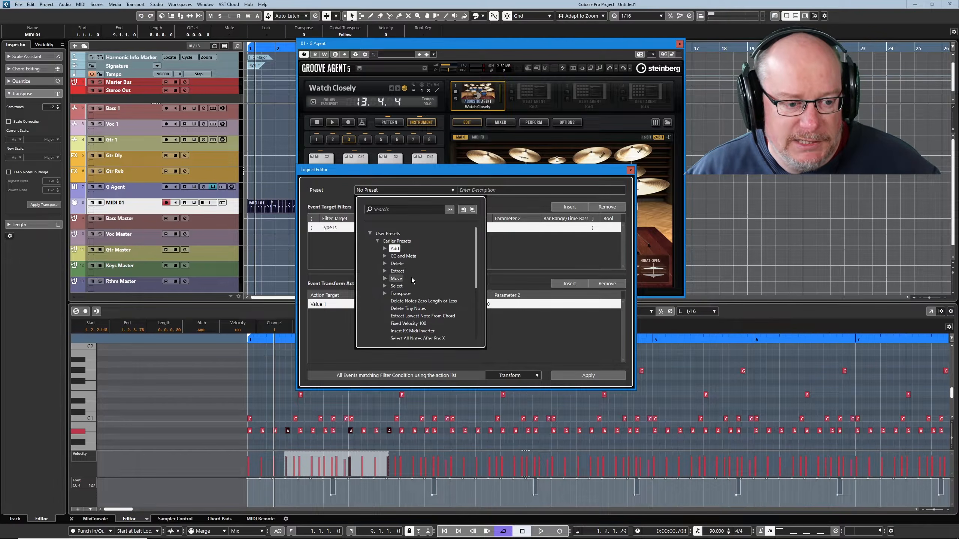
scroll(410, 310, "down", 1)
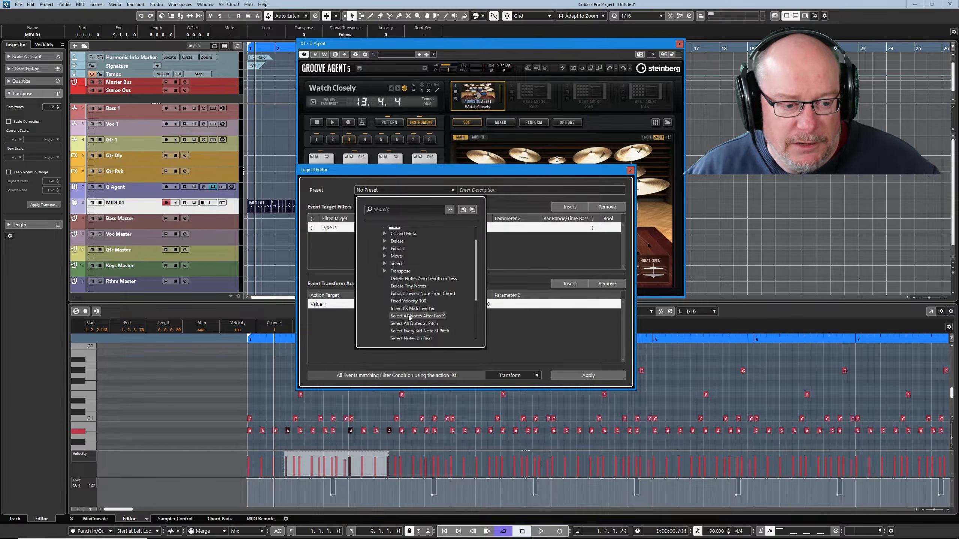
left_click(419, 332)
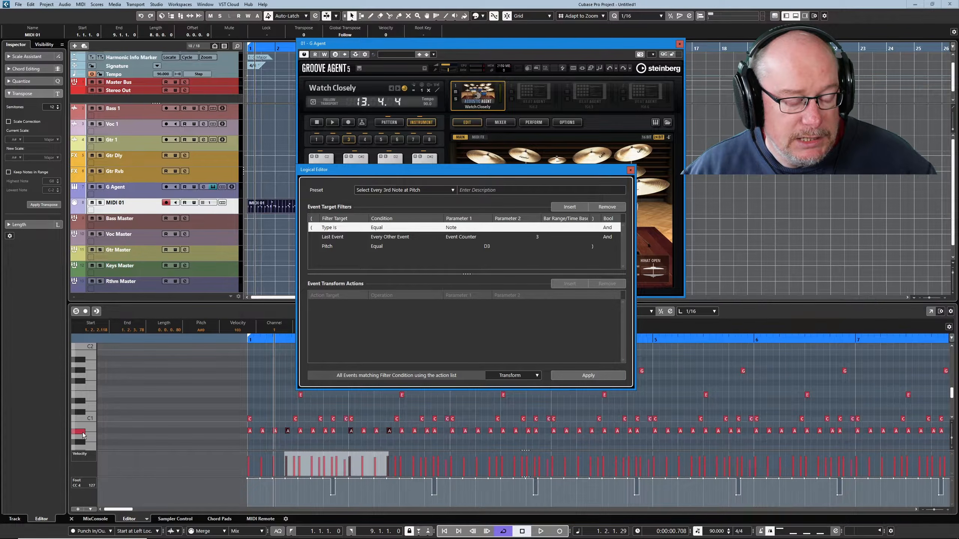
Set the Logical Editor's pitch filter to A#0, clear the note selection and apply the filter to select every third hi-hat note
left_click(489, 247)
left_click(488, 248)
type("A")
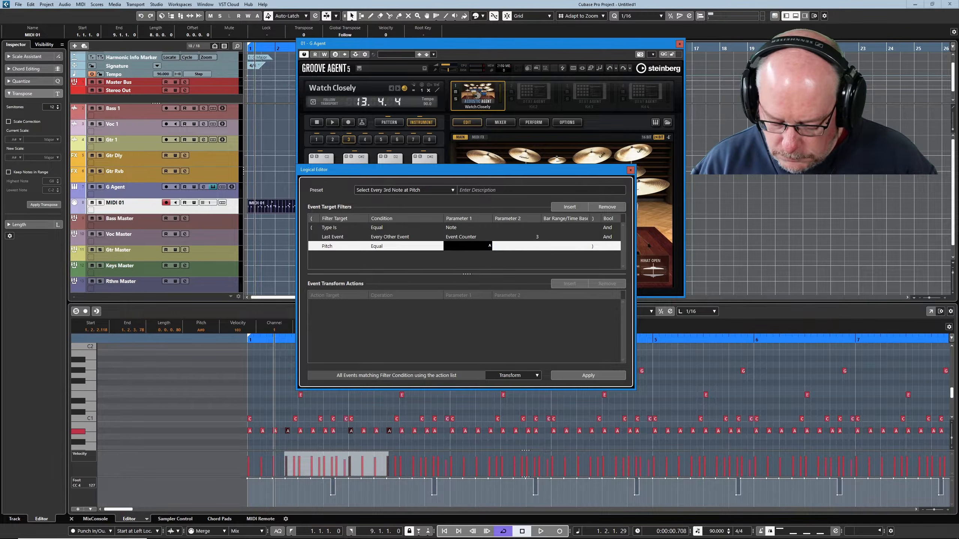
type("#0")
key("Return")
left_click(359, 417)
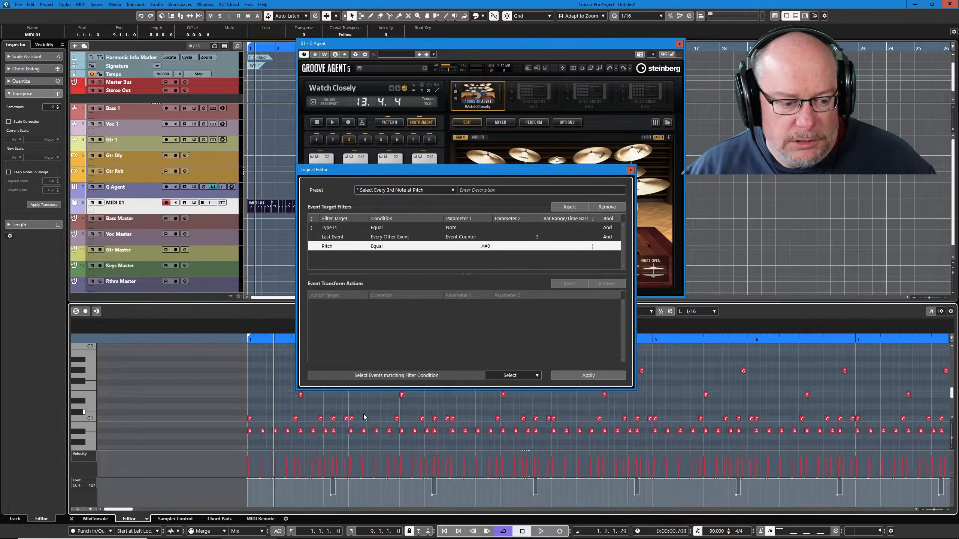
left_click(585, 376)
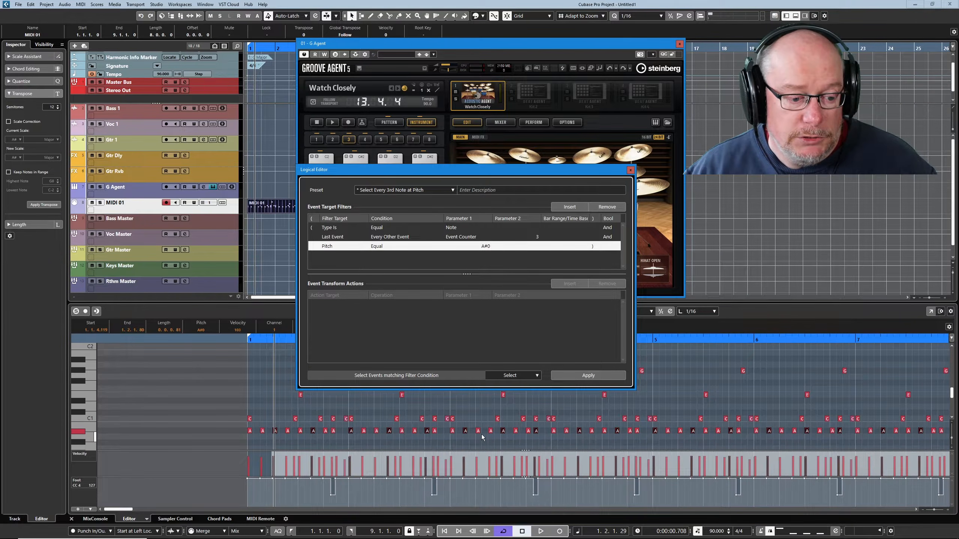
Try applying the same filter with the opening run of A#0 notes already selected, and clear the selection
left_click(270, 406)
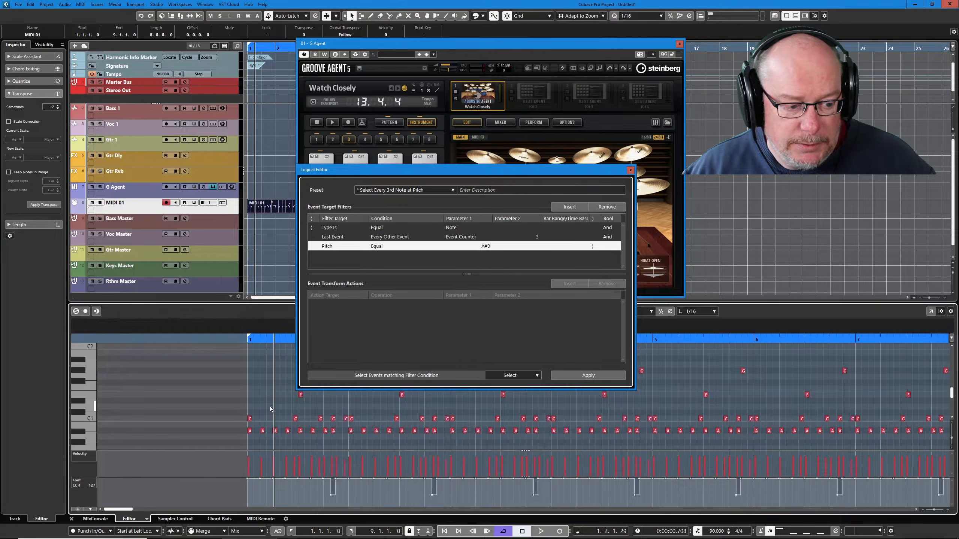
left_click_drag(232, 432, 402, 440)
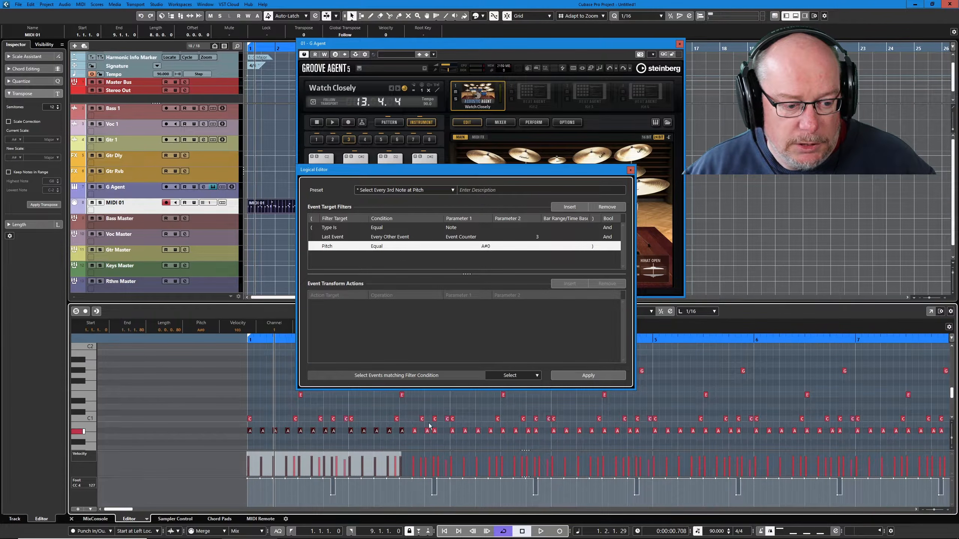
left_click(586, 375)
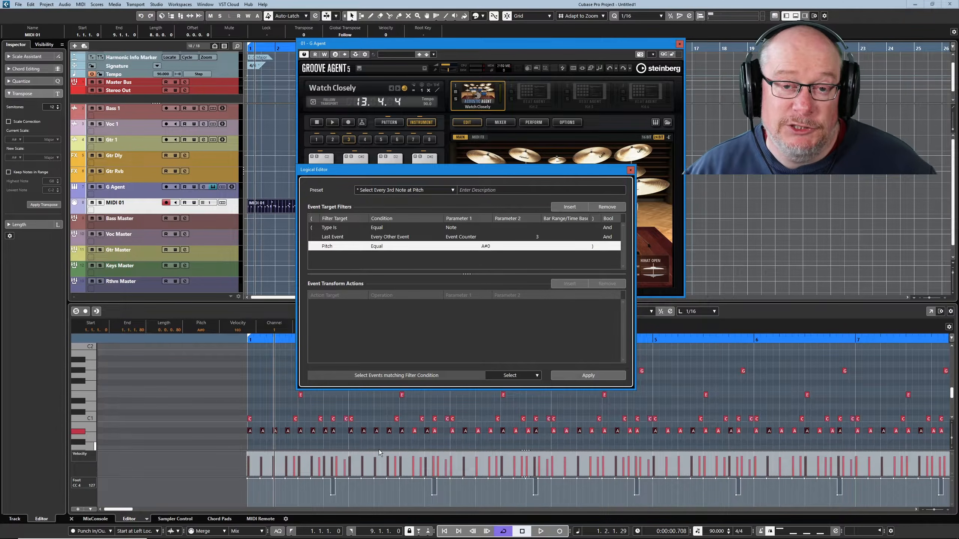
left_click(335, 414)
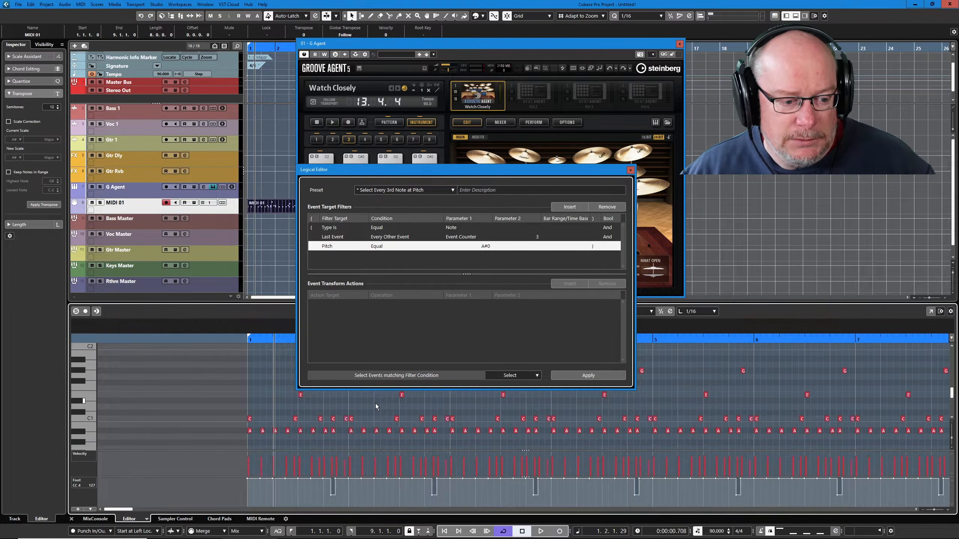
Select every third A#0 note with the filter, close the Logical Editor and transpose the selected notes up to F#1
left_click(594, 375)
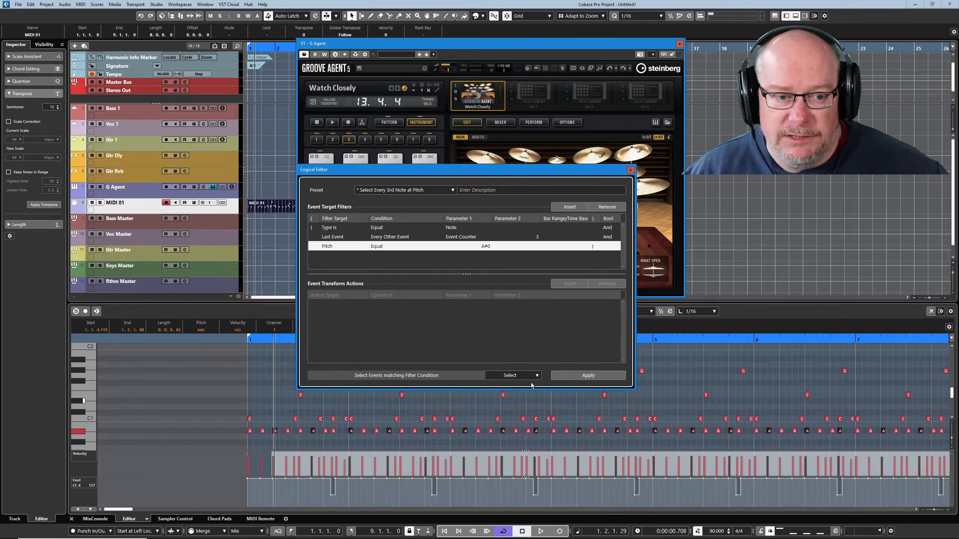
left_click(630, 170)
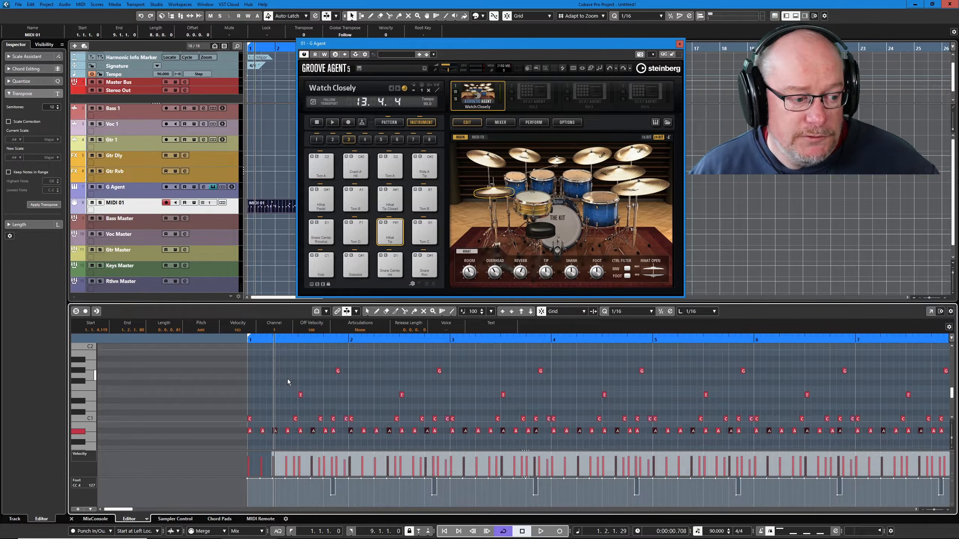
key("Up")
key("Up")
key("Up")
key("Up")
key("Up")
key("Up")
key("Up")
key("Up")
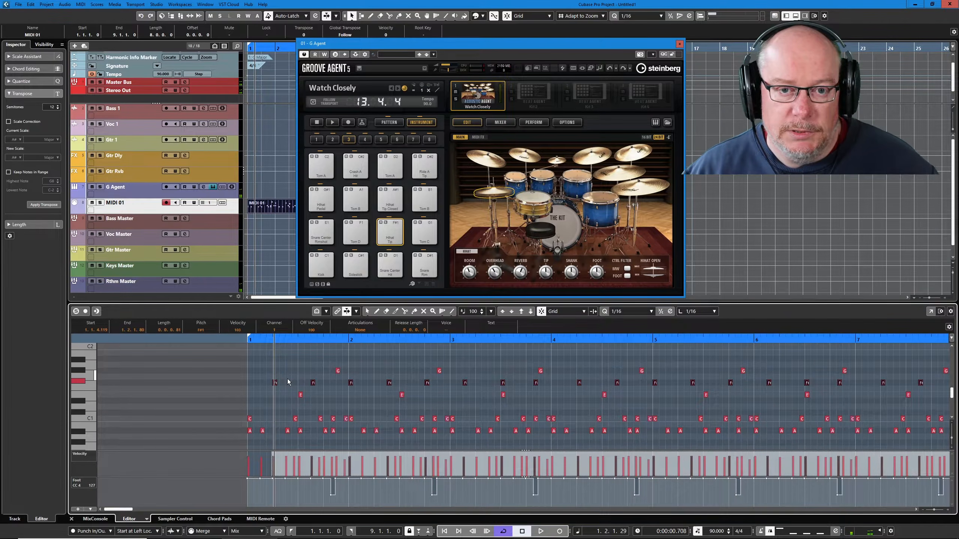
Reopen the Logical Editor, set the event counter to 2, select every second remaining A#0 note and close the editor
left_click(364, 431)
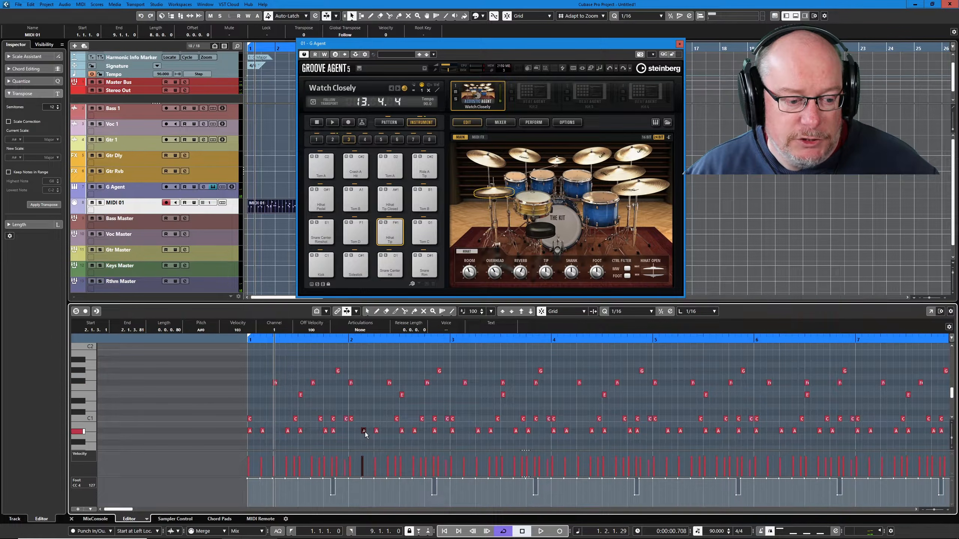
key("alt+l")
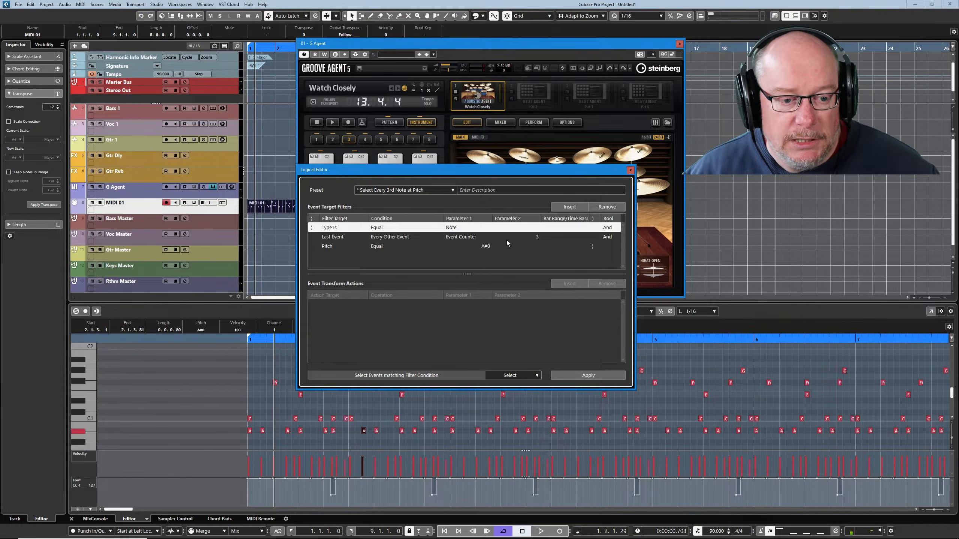
left_click(536, 238)
left_click(537, 237)
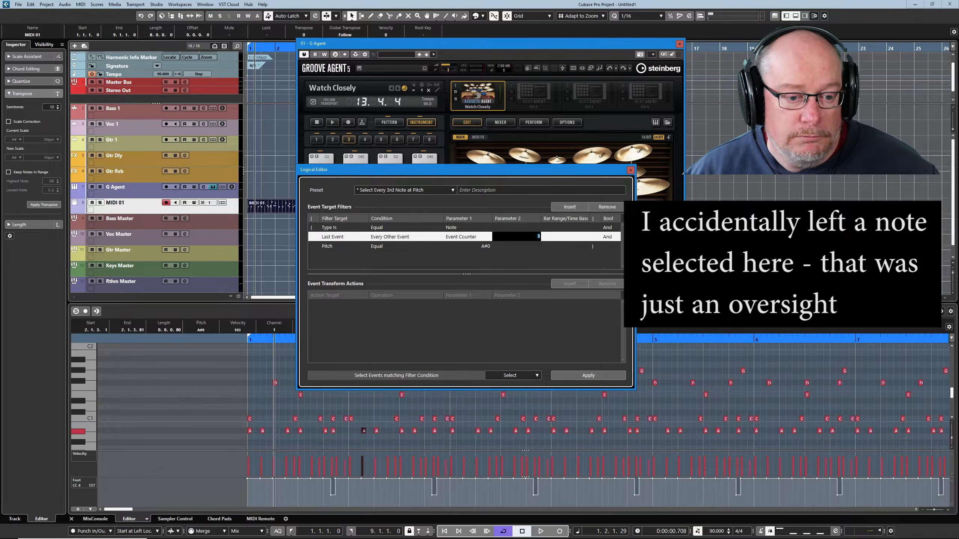
type("2")
key("Return")
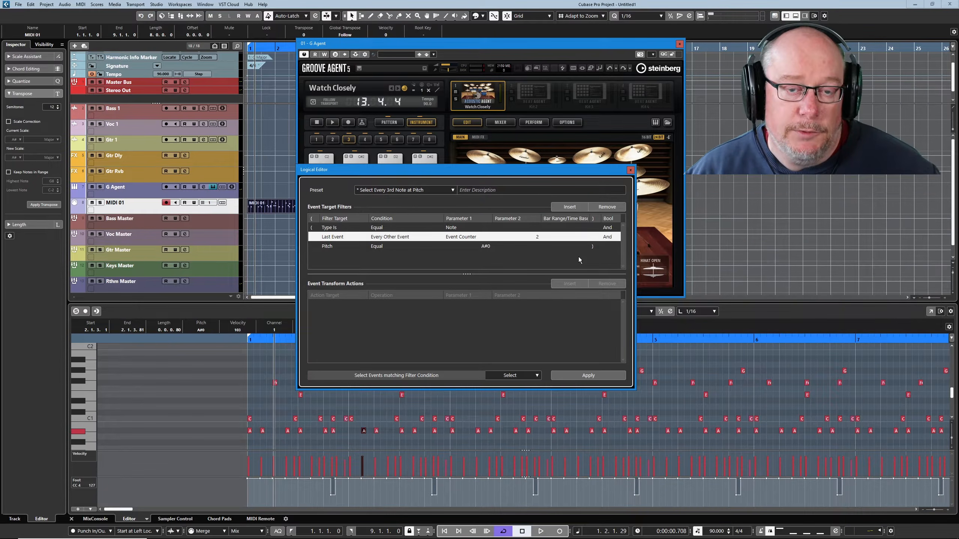
left_click(583, 375)
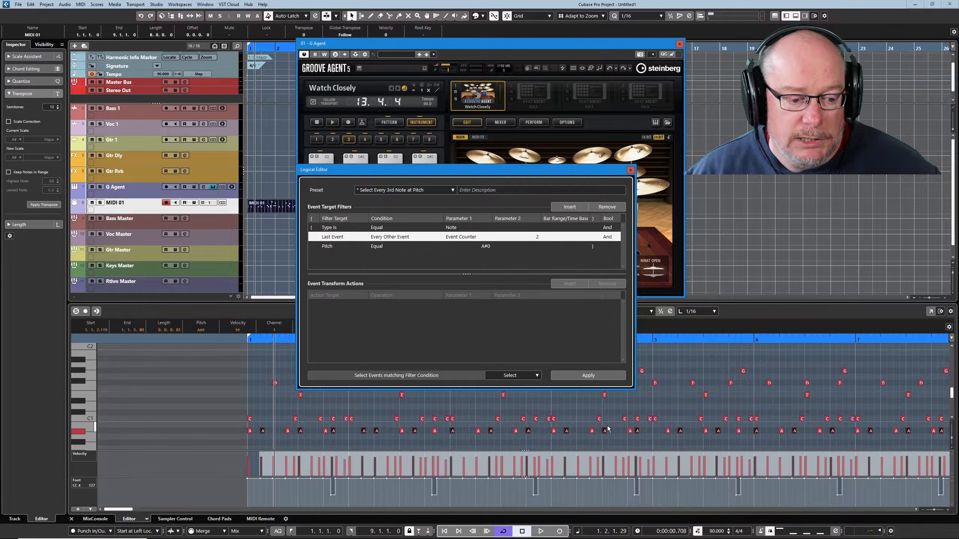
left_click(630, 171)
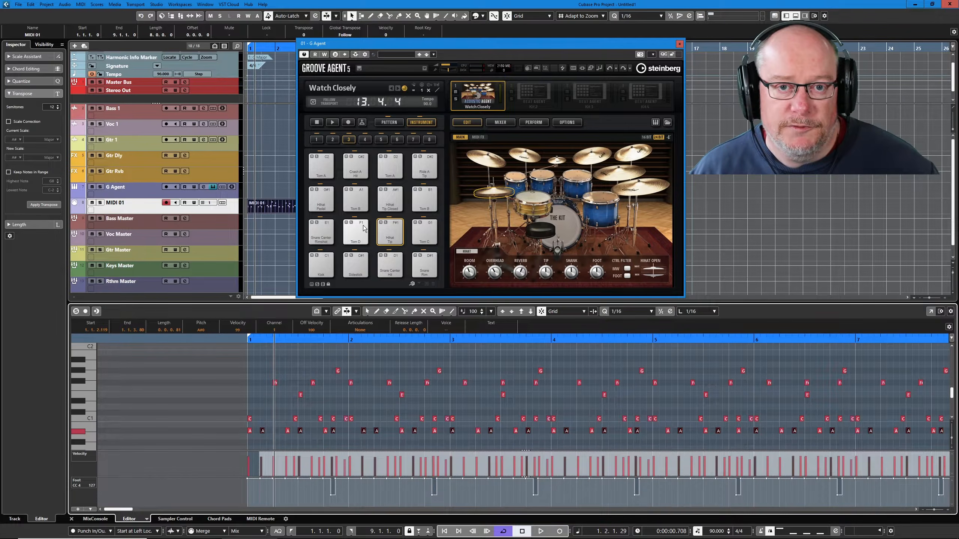
Transpose the selected hi-hat notes up one octave to A#1
key("Up")
key("Up")
key("Up")
key("Up")
key("Up")
key("Up")
key("Up")
key("Up")
key("Up")
key("Up")
key("Up")
key("Up")
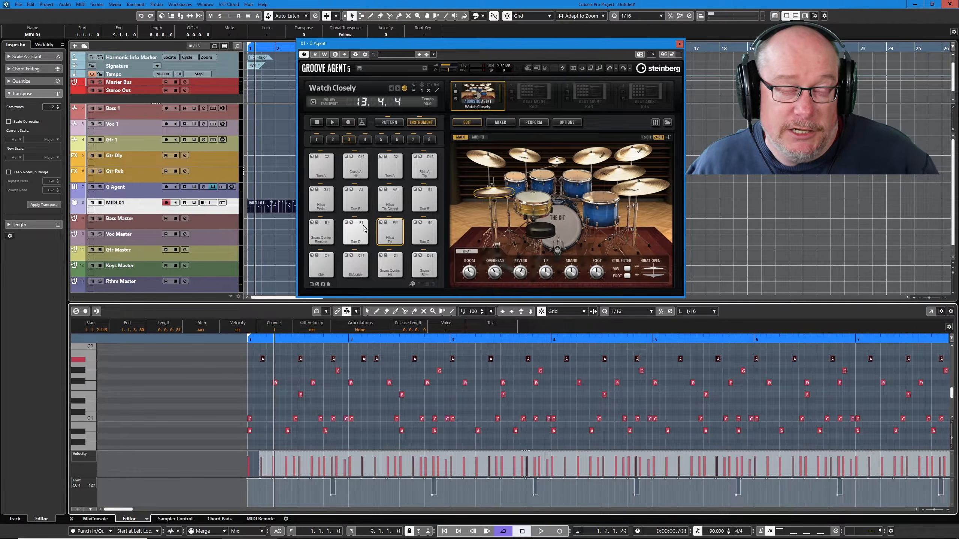
Play back the varied hi-hat part, raise the Stereo Out fader to 0.87 dB in the MixConsole and stop playback
key("space")
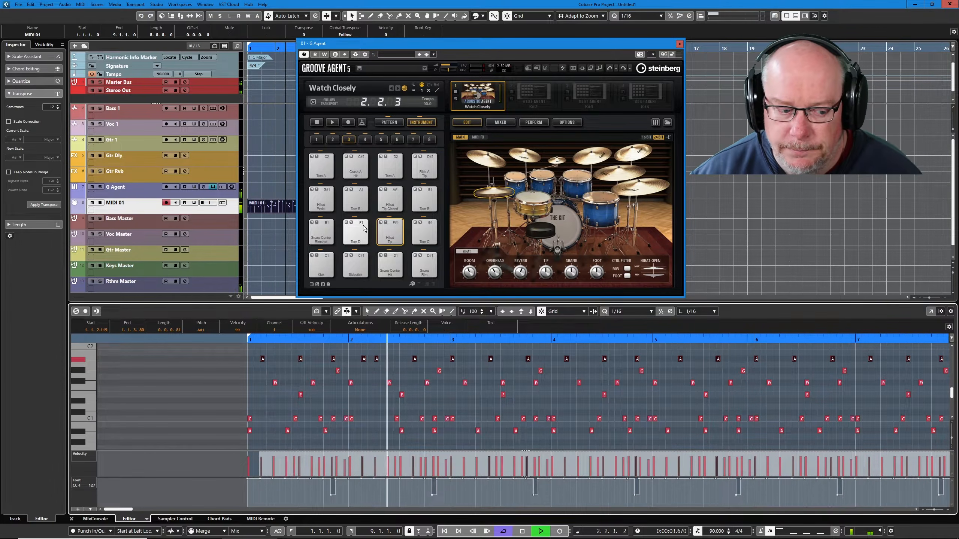
left_click(100, 520)
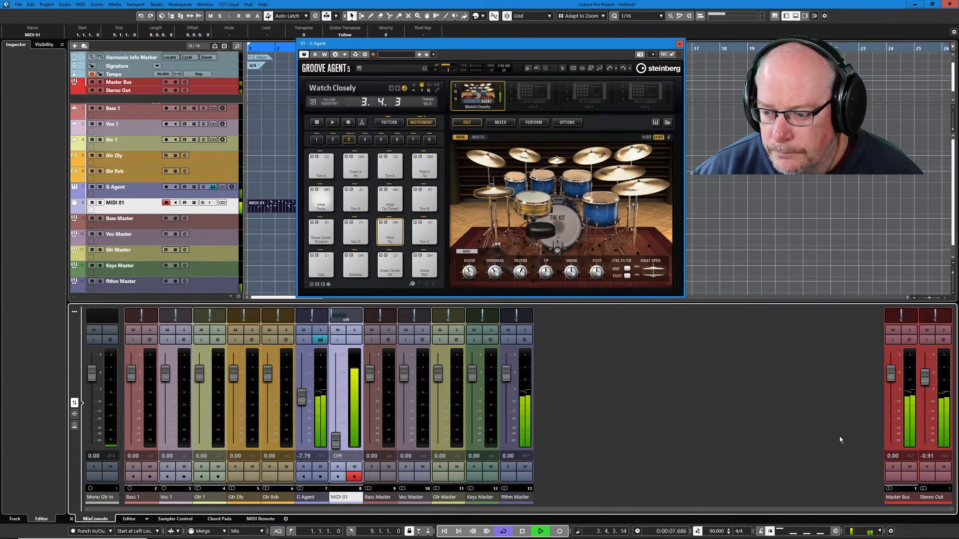
scroll(936, 377, "up", 2)
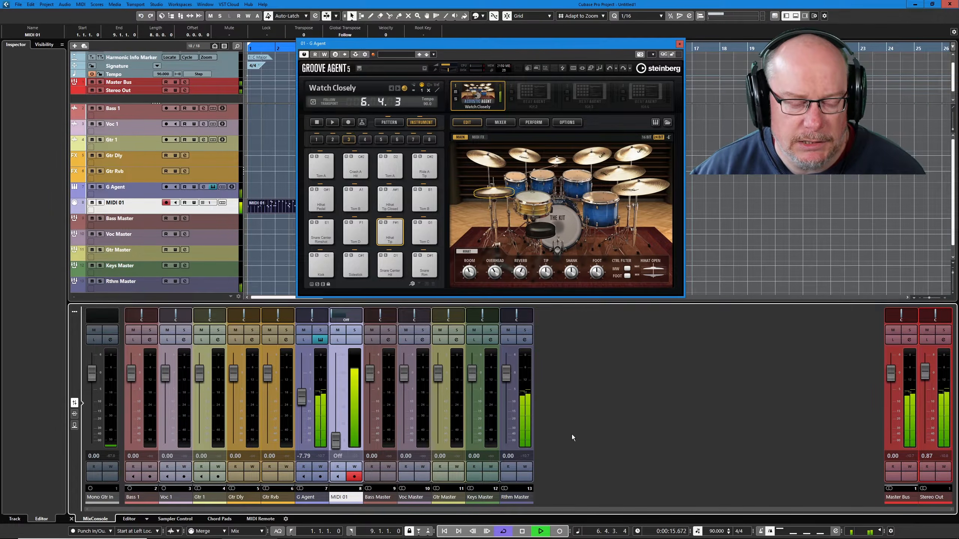
left_click(521, 531)
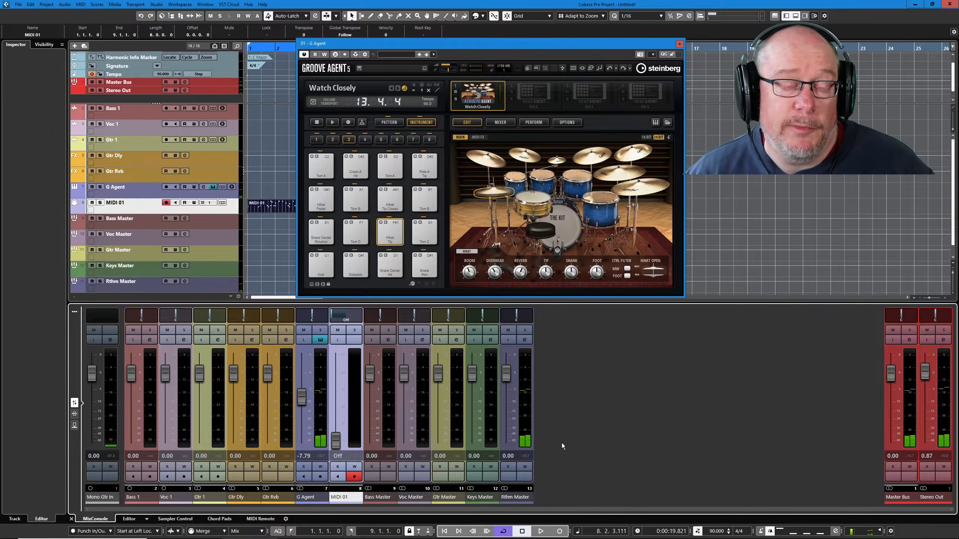
Create a drum map from the instrument for the MIDI 01 track and open its part in the Drum Editor
left_click(147, 210)
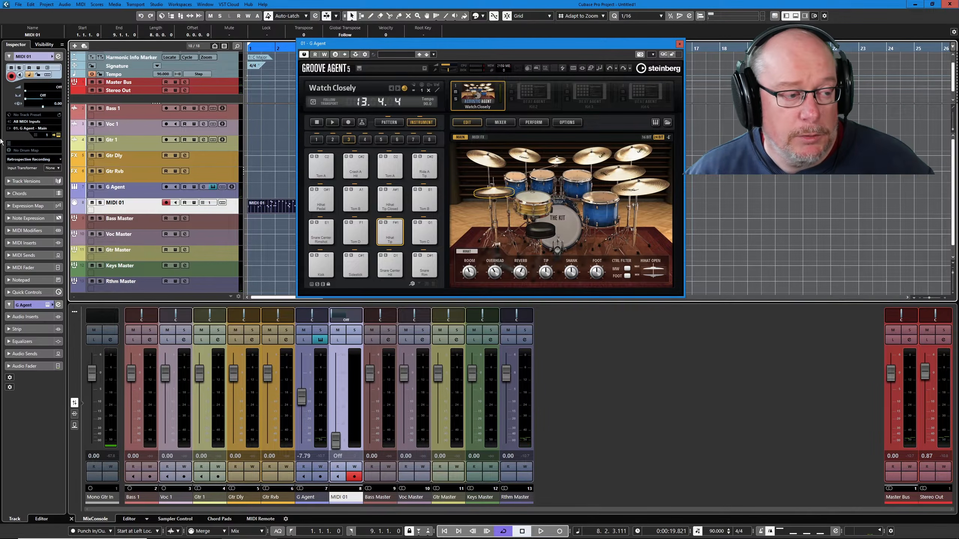
left_click(35, 151)
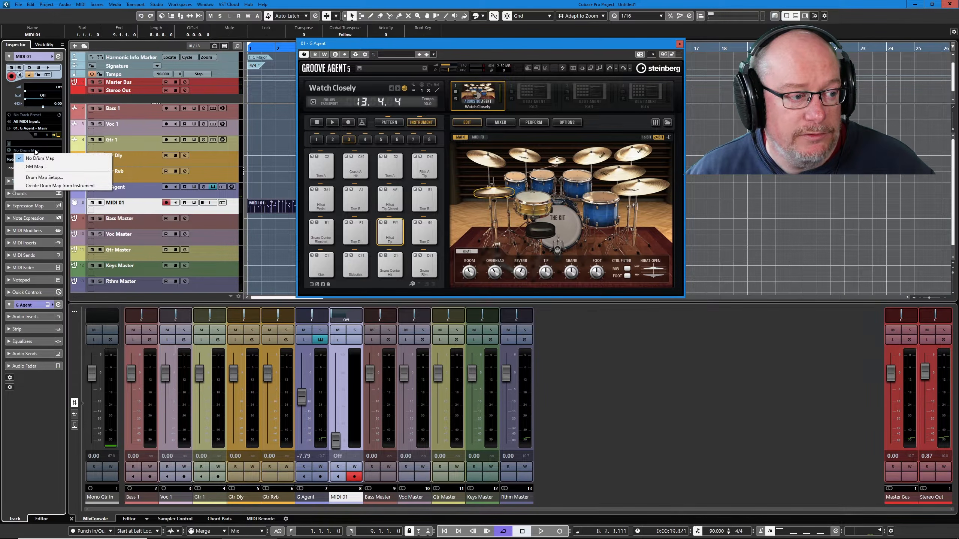
left_click(51, 187)
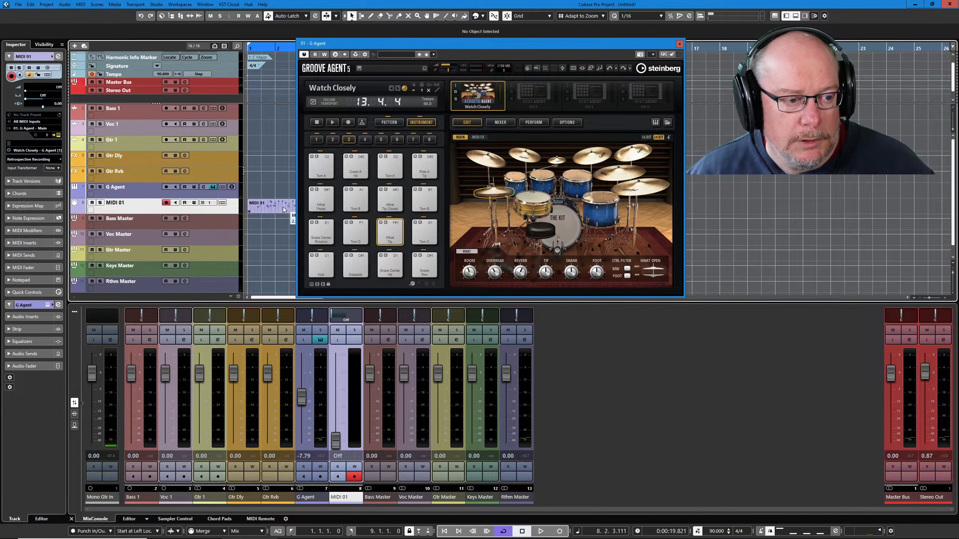
left_click(130, 519)
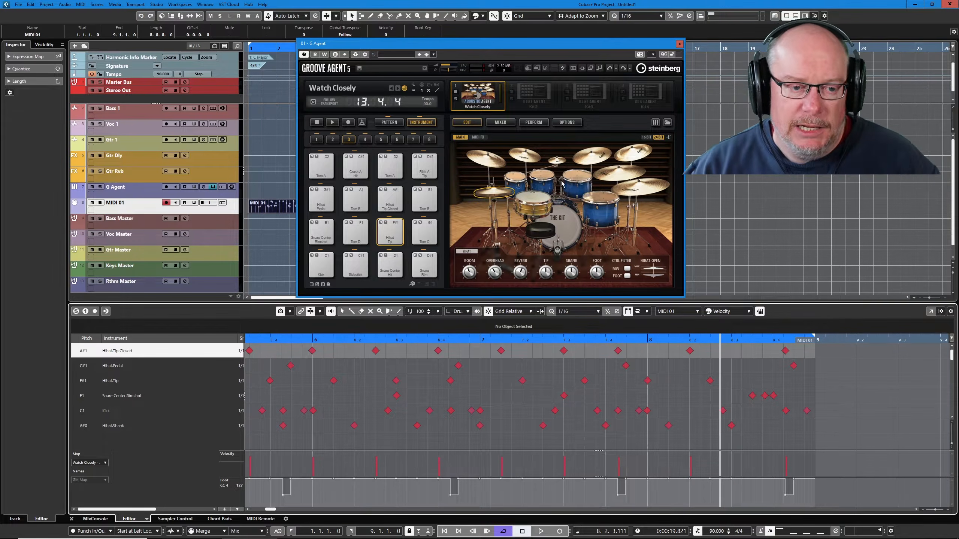
Open the Groove Agent mixer, select the Snare channel and display the Vintage Compressor on AUX FX 2
left_click(507, 122)
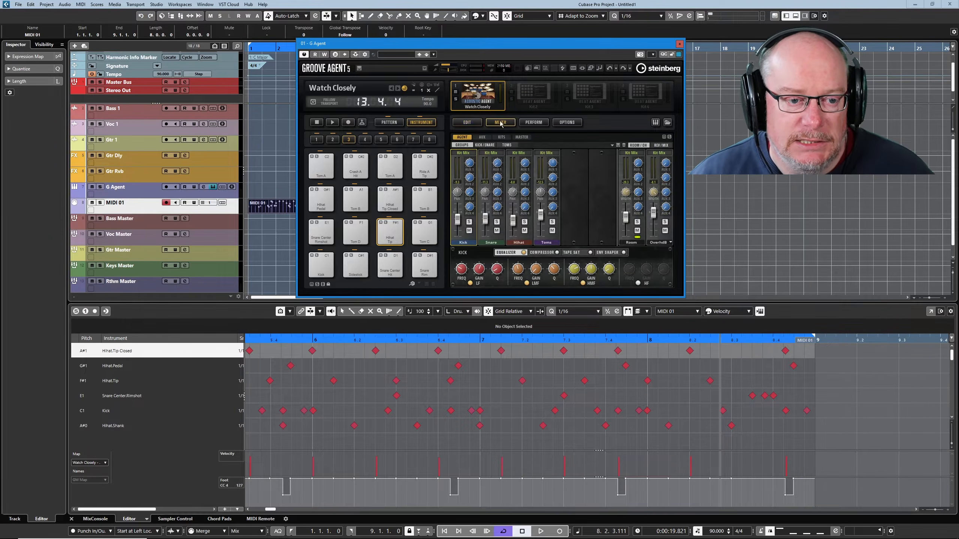
left_click_drag(508, 44, 477, 107)
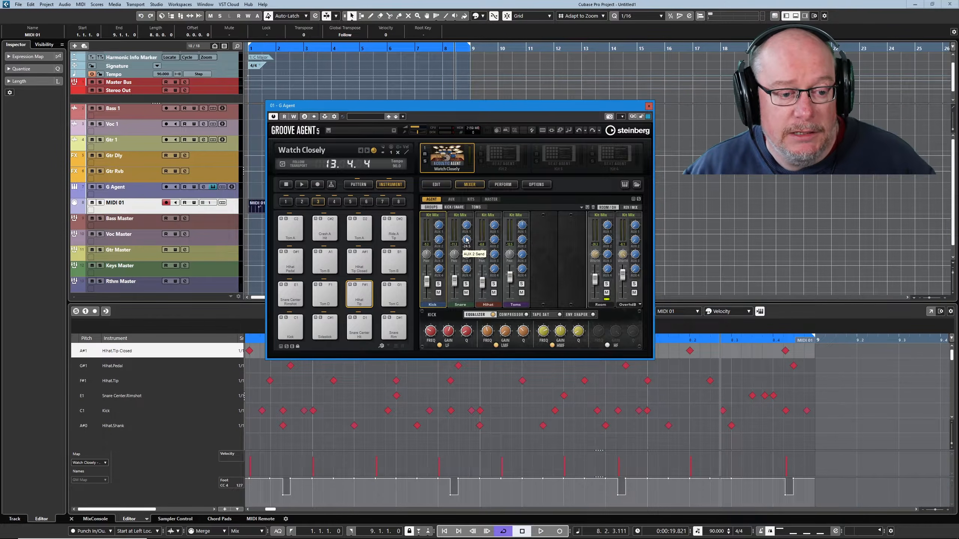
left_click(459, 303)
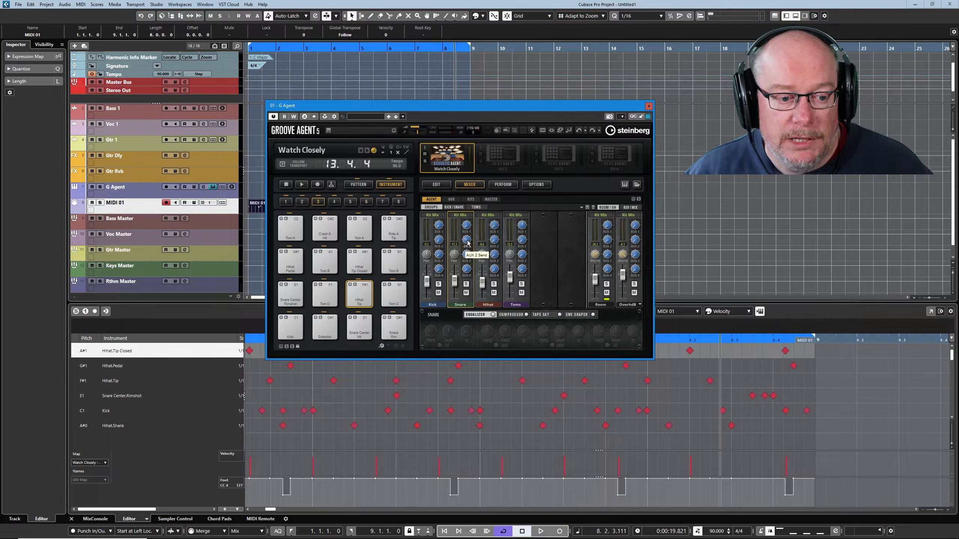
left_click(451, 199)
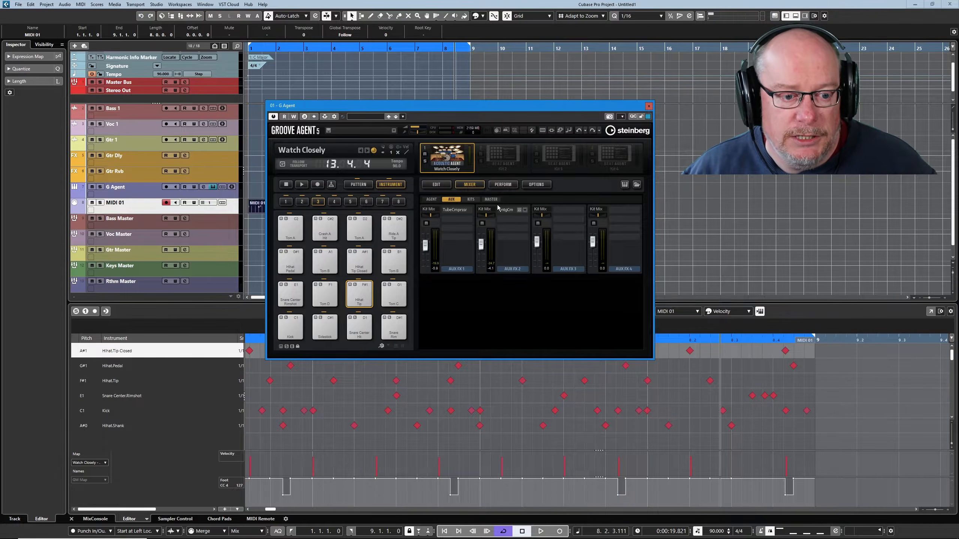
left_click(510, 214)
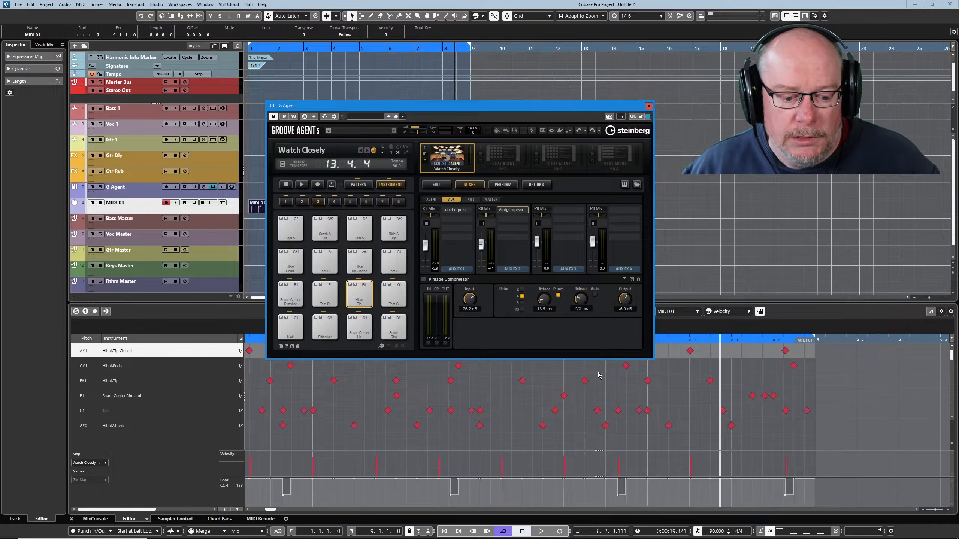
During playback, compare the Vintage Compressor bypassed and active, and raise its output to about 6 dB
left_click(540, 531)
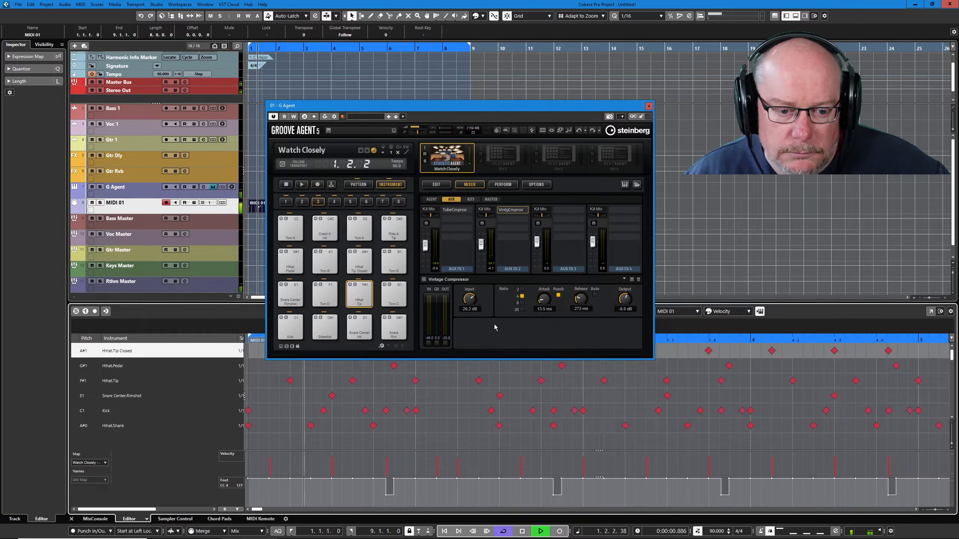
left_click(423, 279)
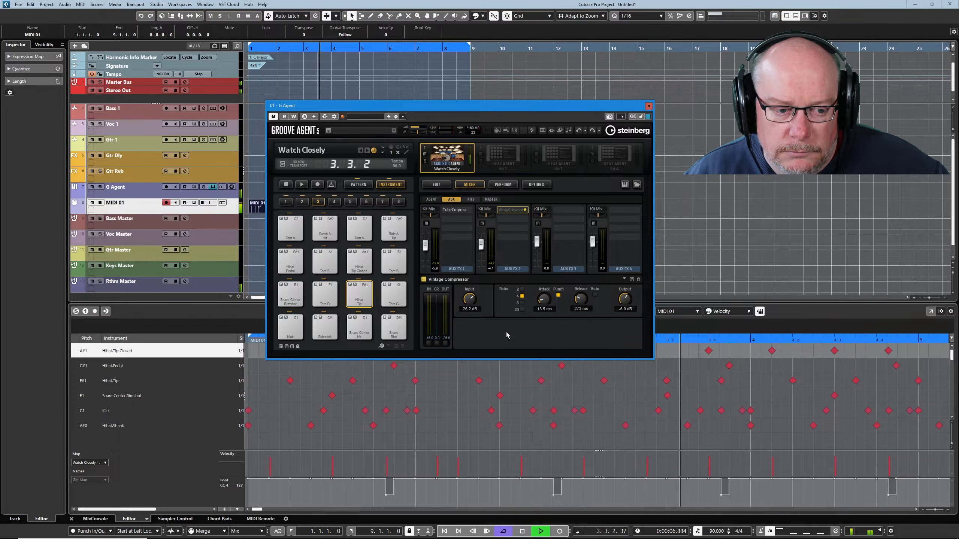
left_click(424, 279)
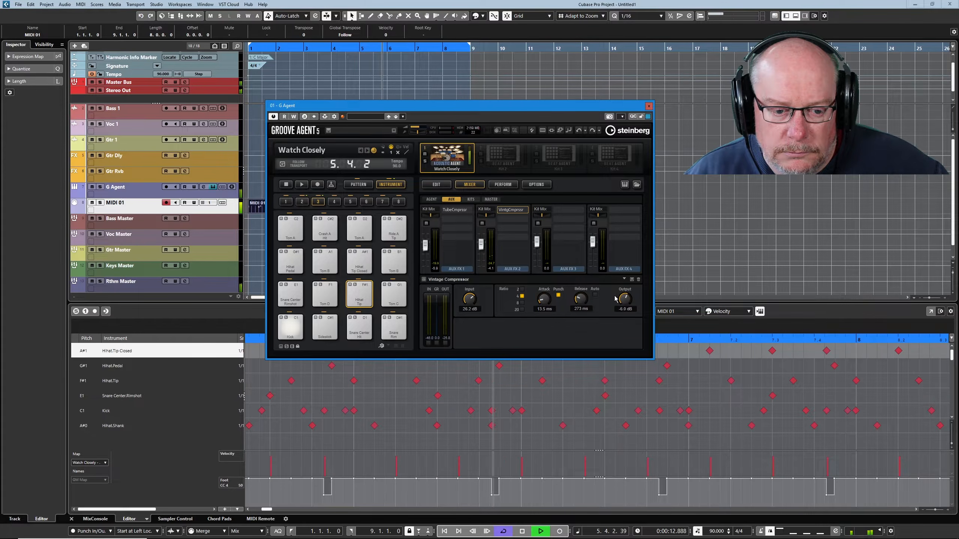
left_click_drag(624, 301, 634, 287)
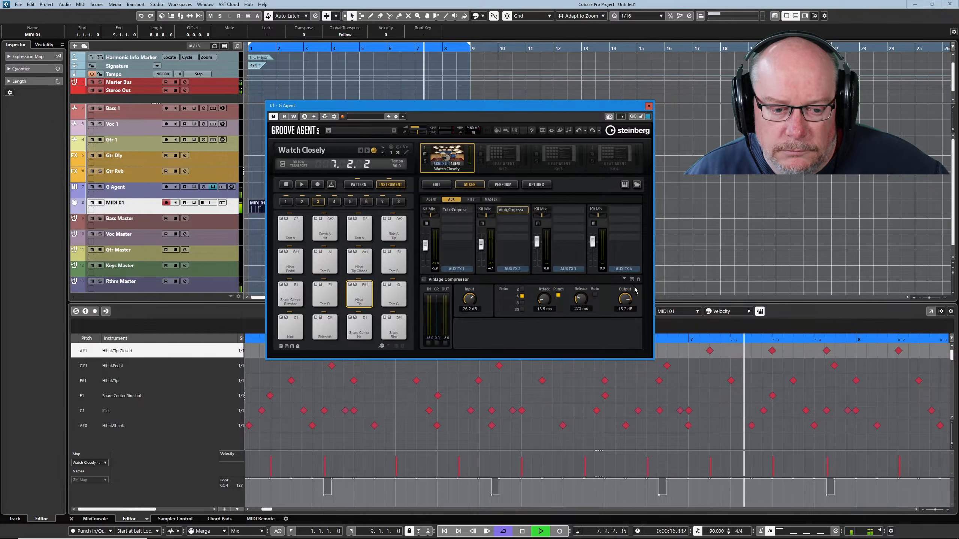
mouse_move(634, 289)
left_mouse_down()
mouse_move(620, 321)
mouse_move(630, 298)
left_mouse_up()
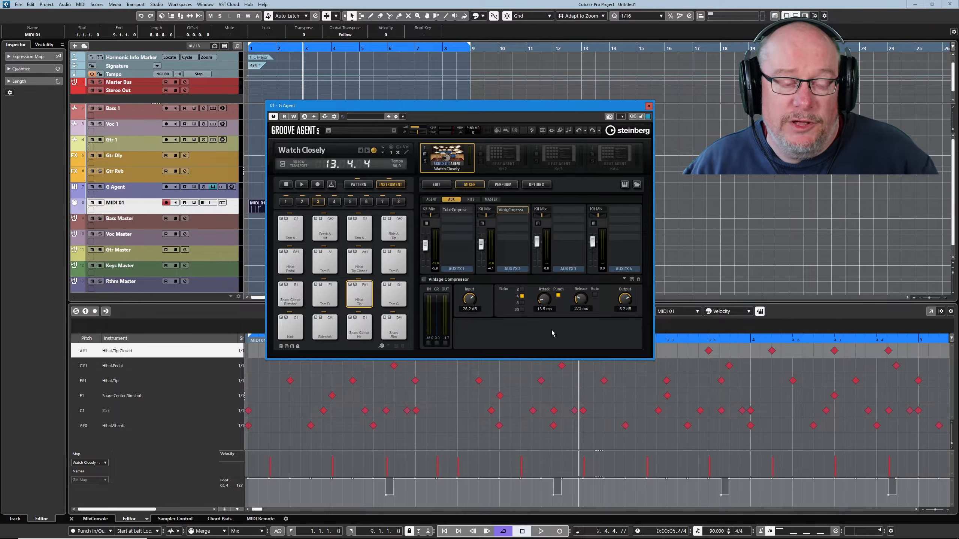
Select the Kick channel in the Groove Agent mixer and compare its equalizer off and on during playback
left_click(436, 185)
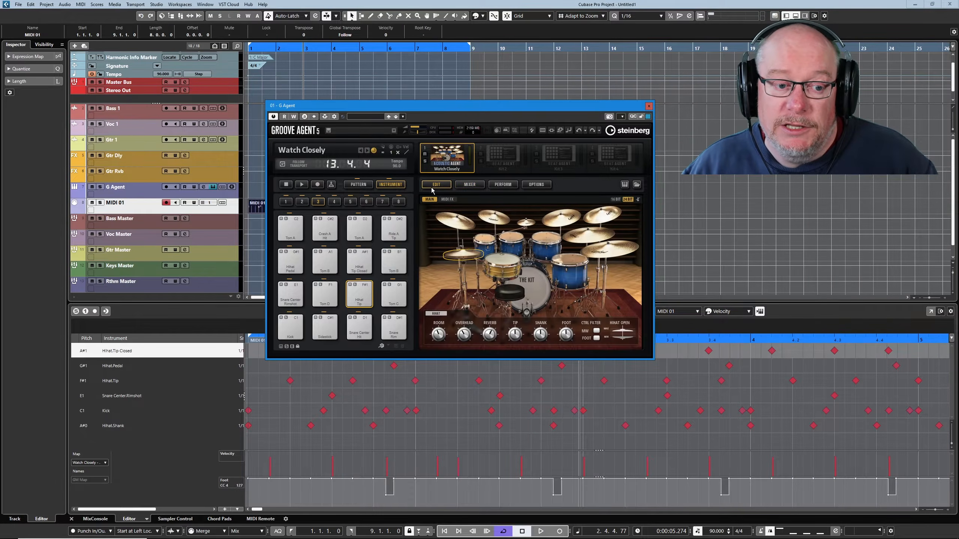
left_click(470, 184)
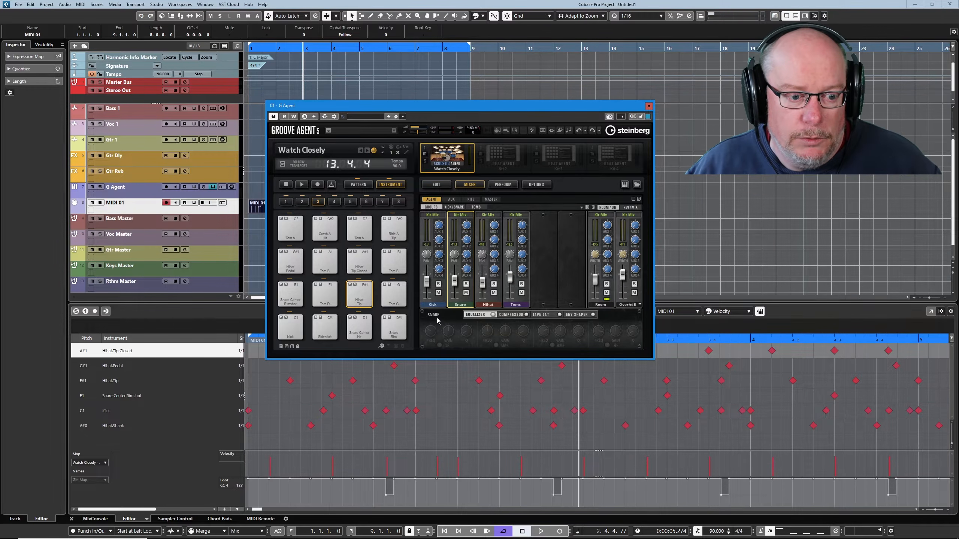
left_click(432, 305)
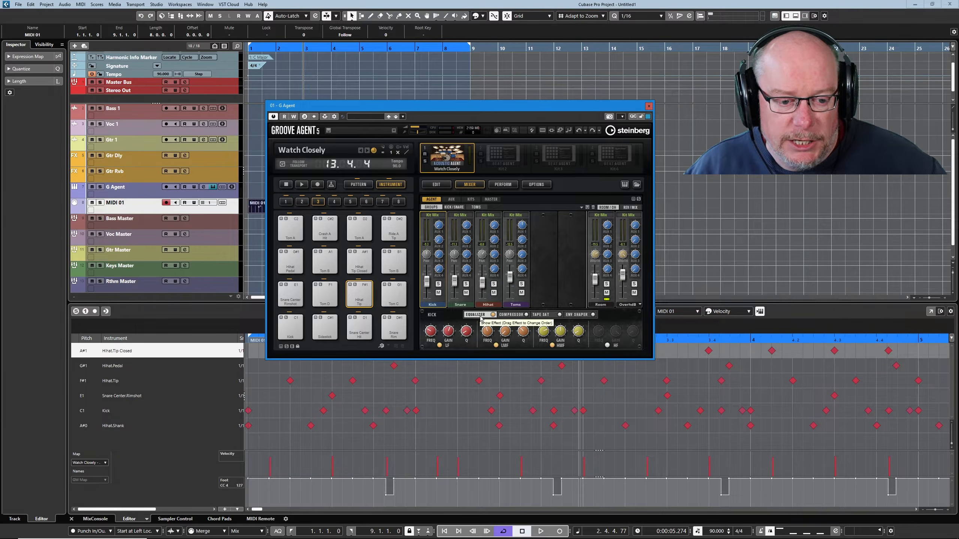
key("space")
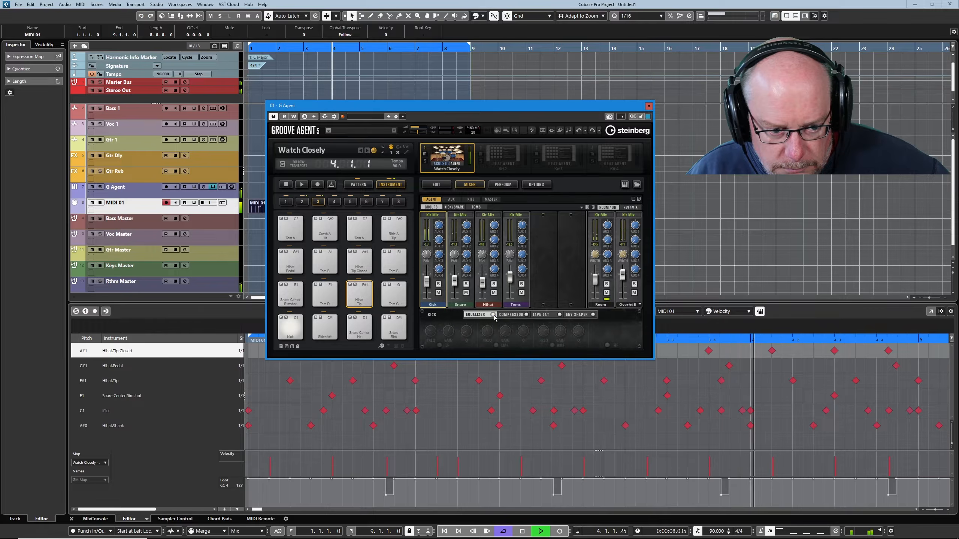
left_click(493, 314)
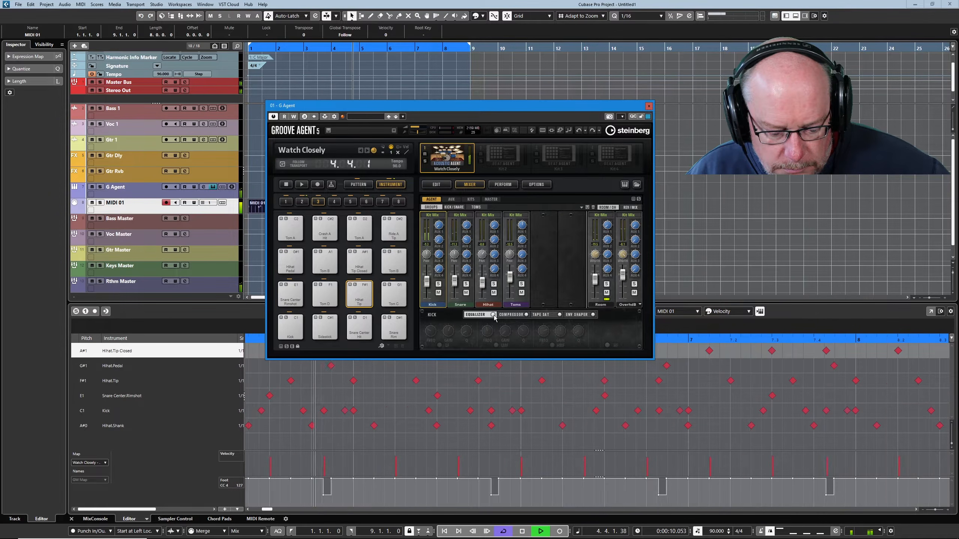
left_click(492, 315)
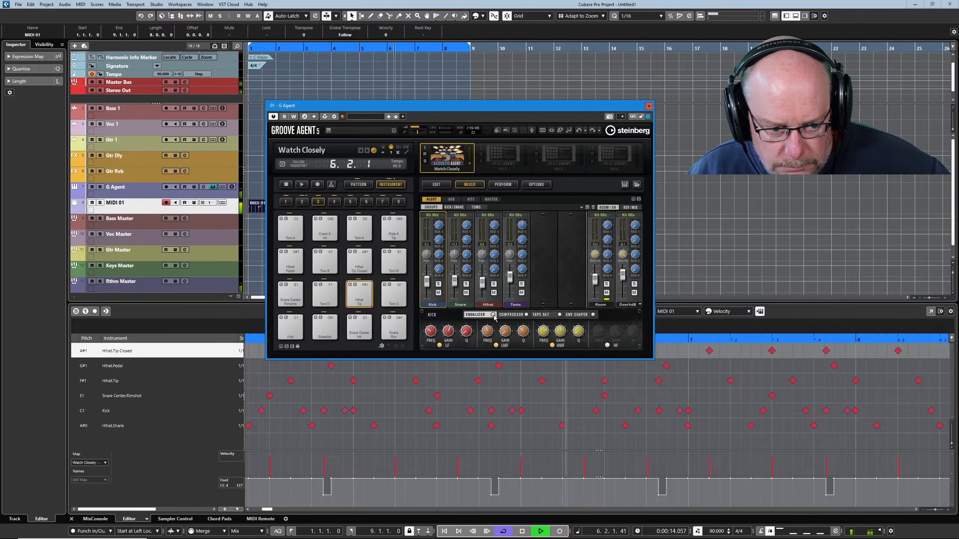
key("space")
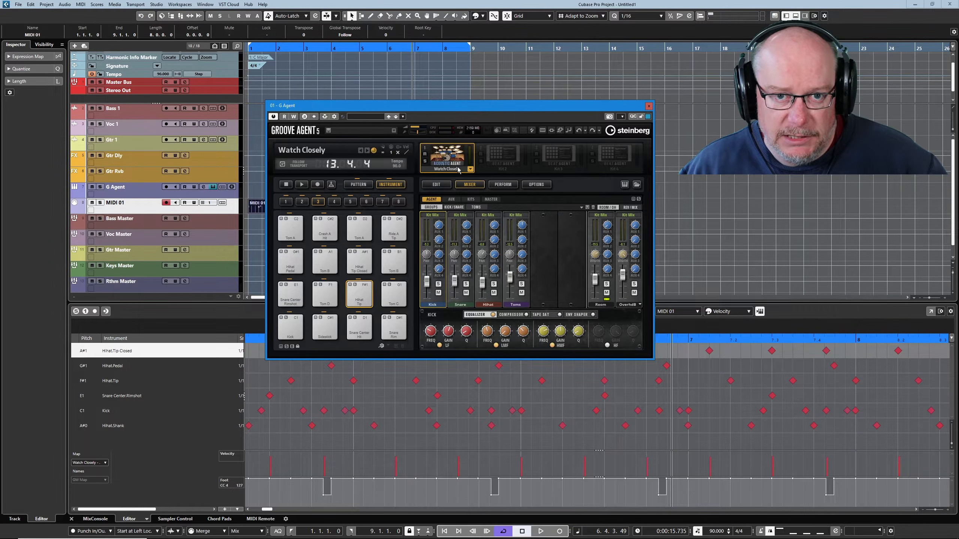
Switch the Room channel off and back on, and look at the Reverb and Kit Mix channels
left_click(607, 301)
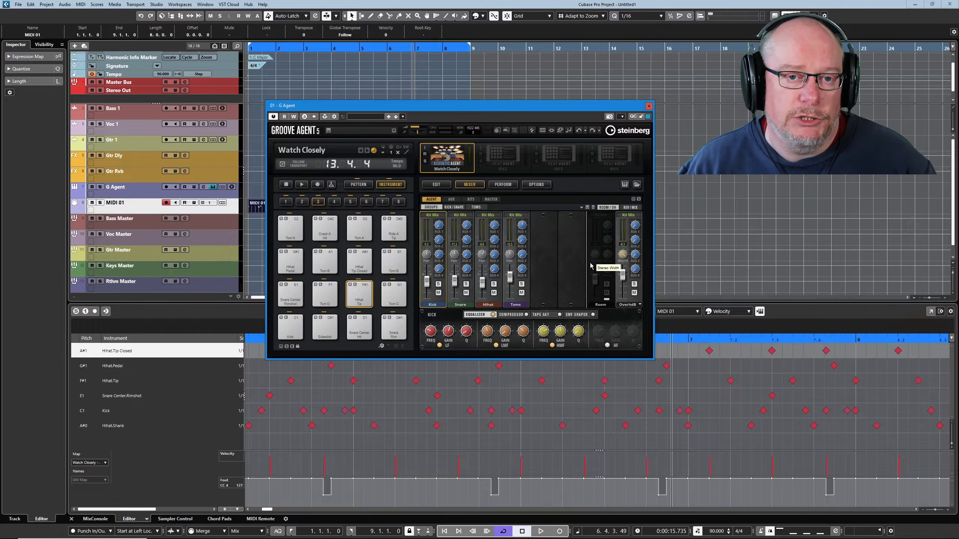
left_click(607, 300)
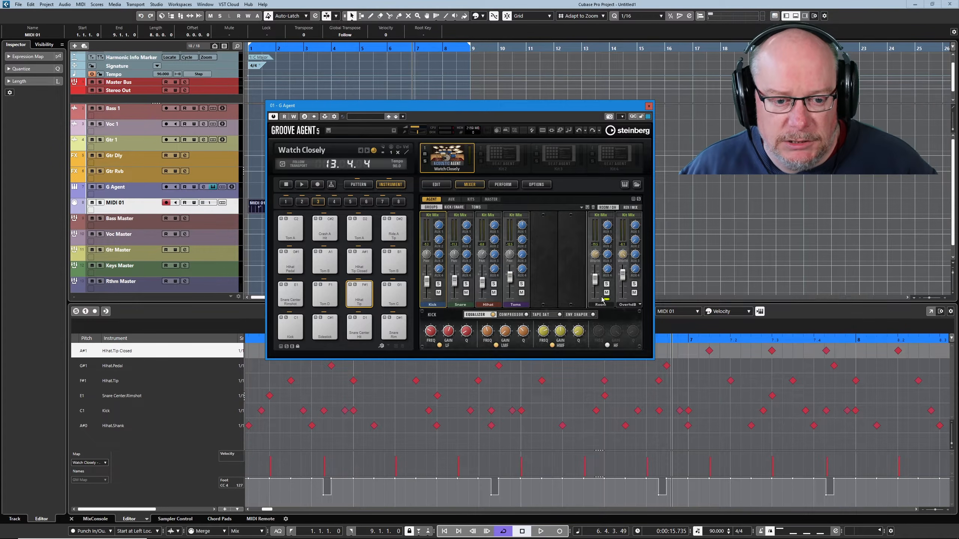
left_click(630, 207)
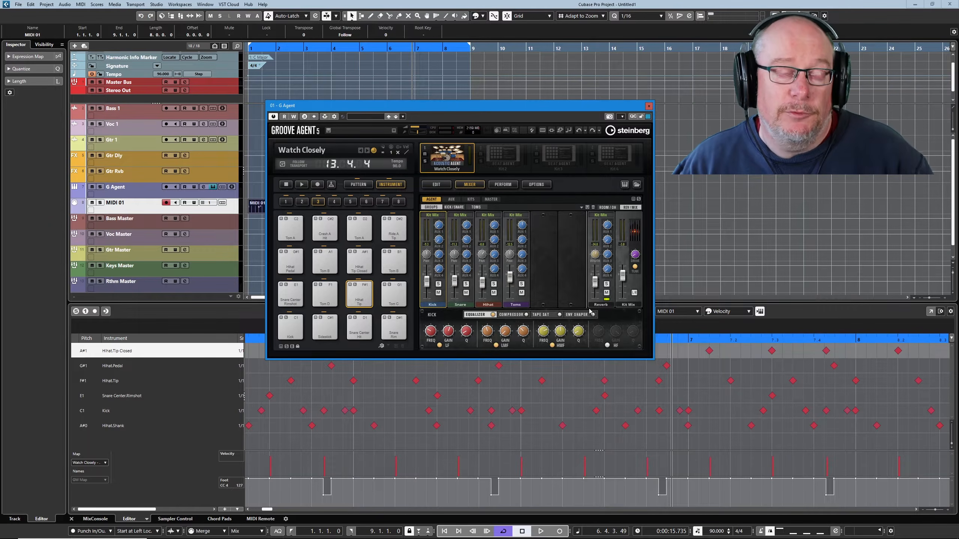
left_click(607, 208)
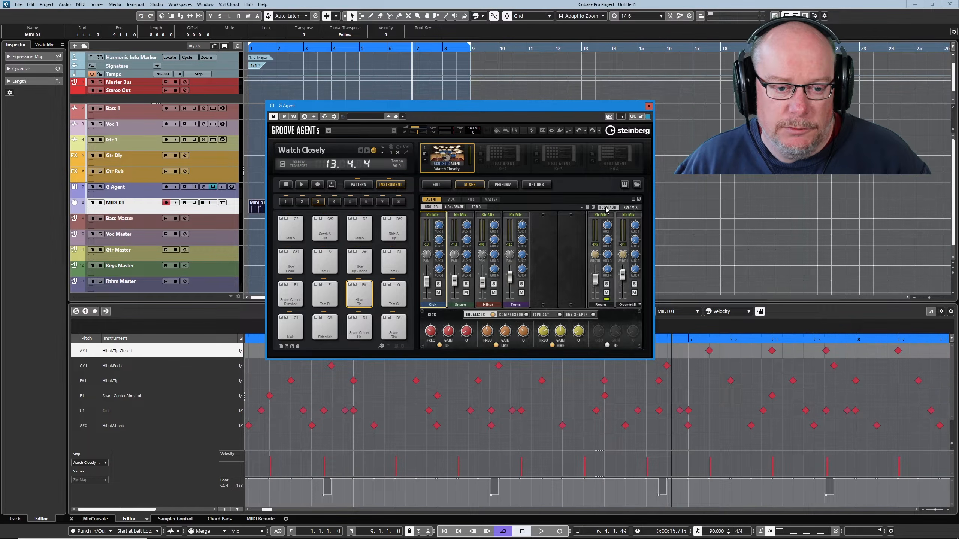
Play the drum part and compare the kit's sound with the Reverb channel muted and unmuted
left_click(631, 208)
key("space")
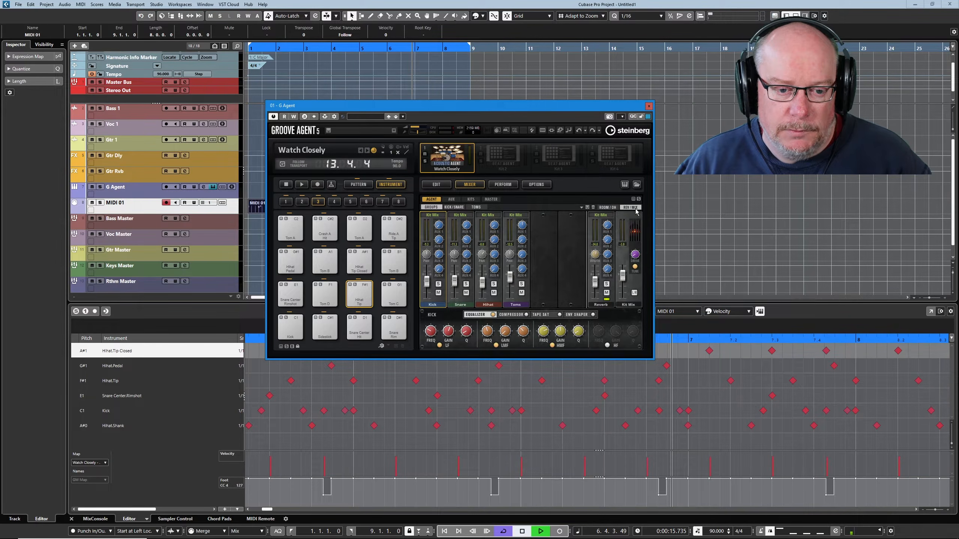
left_click(607, 293)
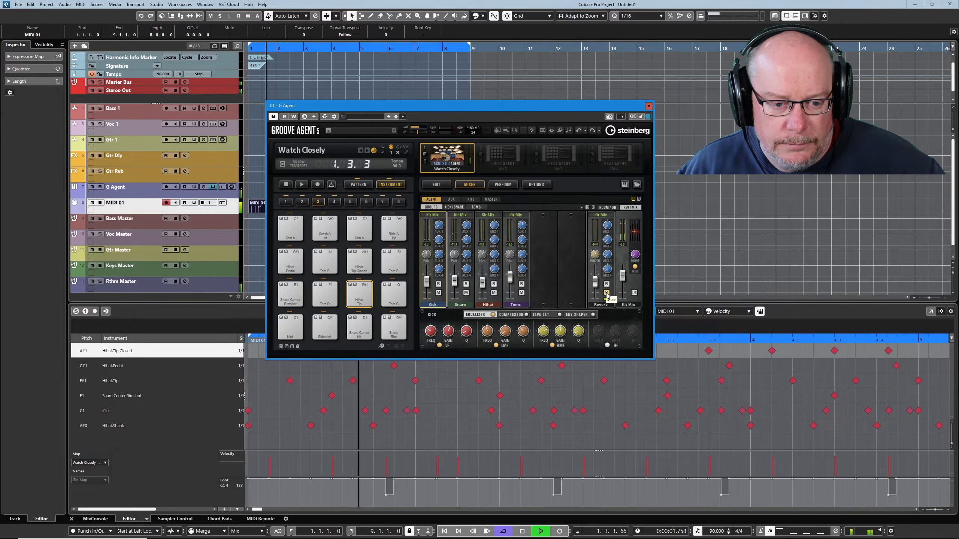
left_click(607, 294)
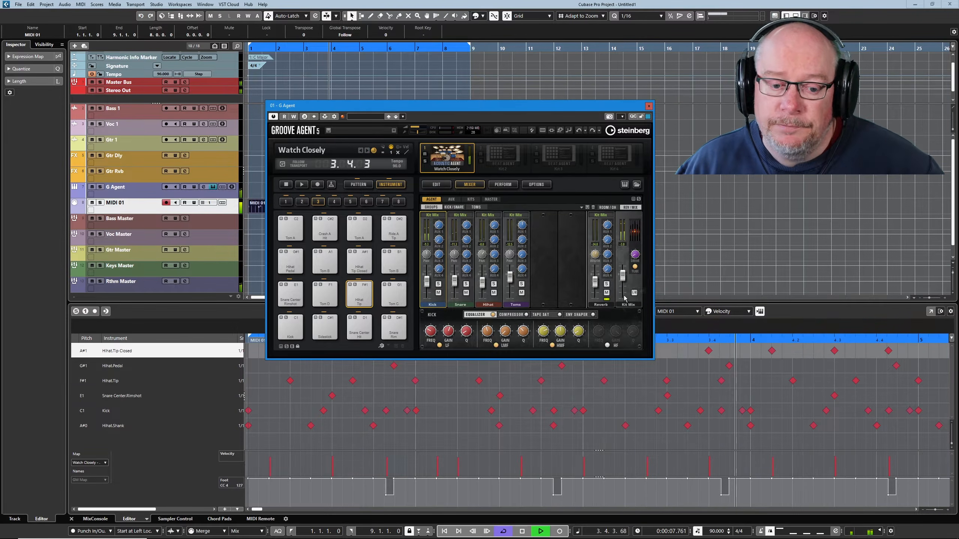
key("space")
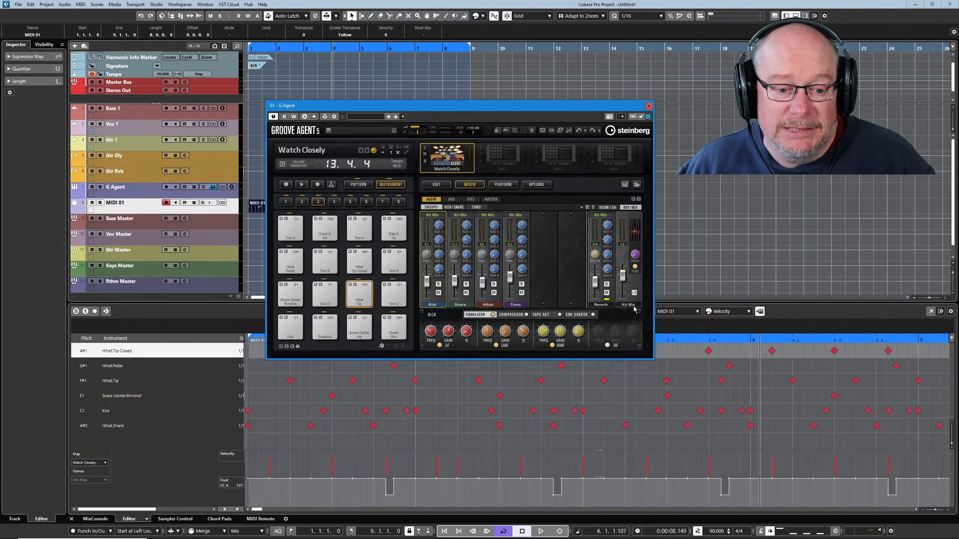
Adjust the Kit Mix channel's drive while the drum part plays, listen to the result and stop playback
key("space")
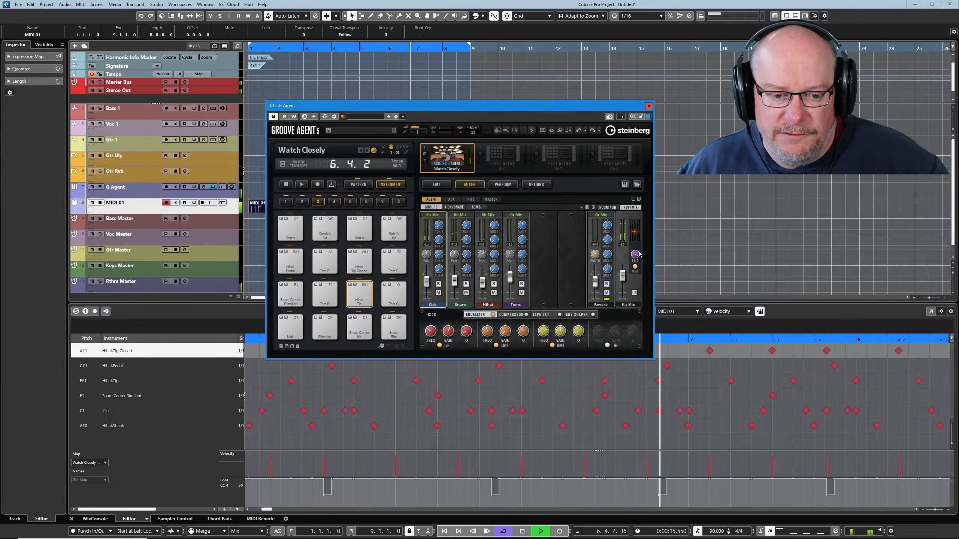
left_click_drag(637, 257, 636, 275)
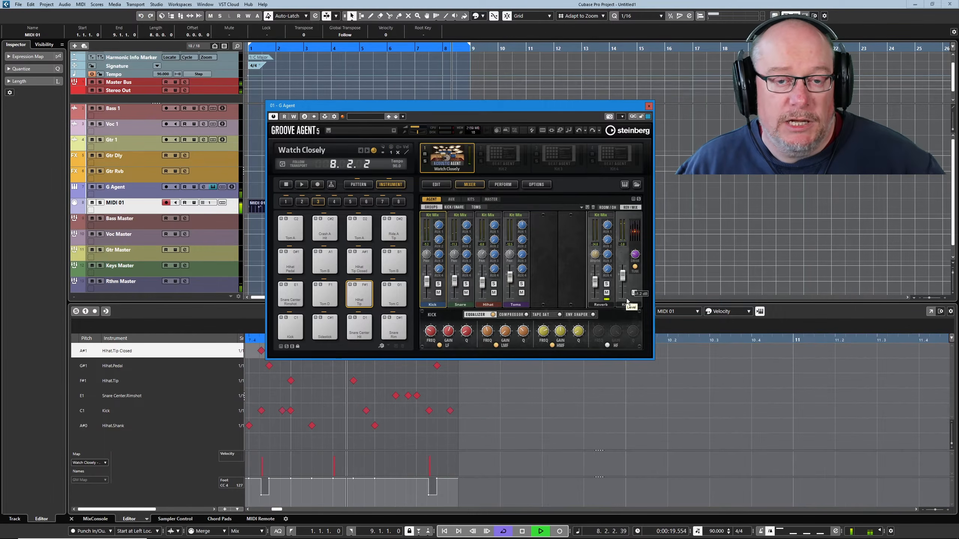
key("space")
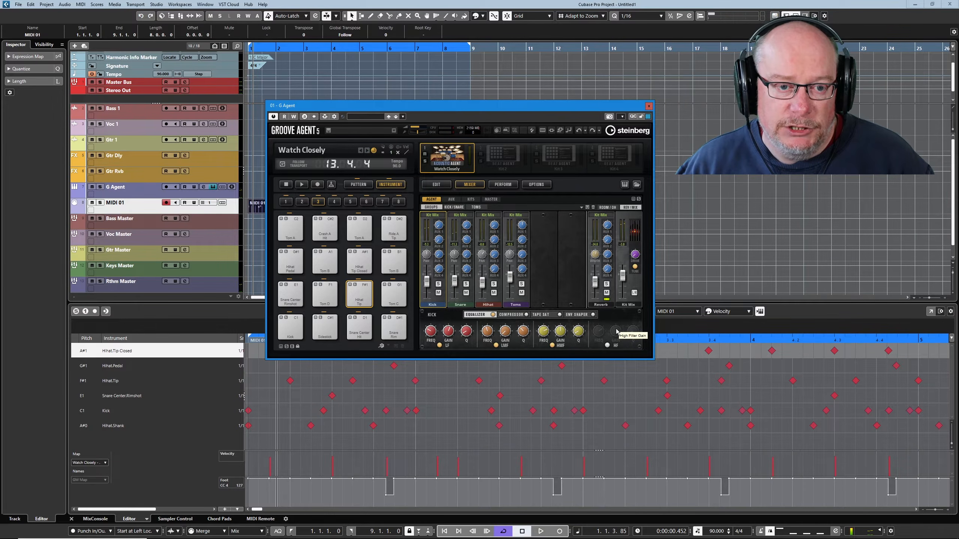
key("space")
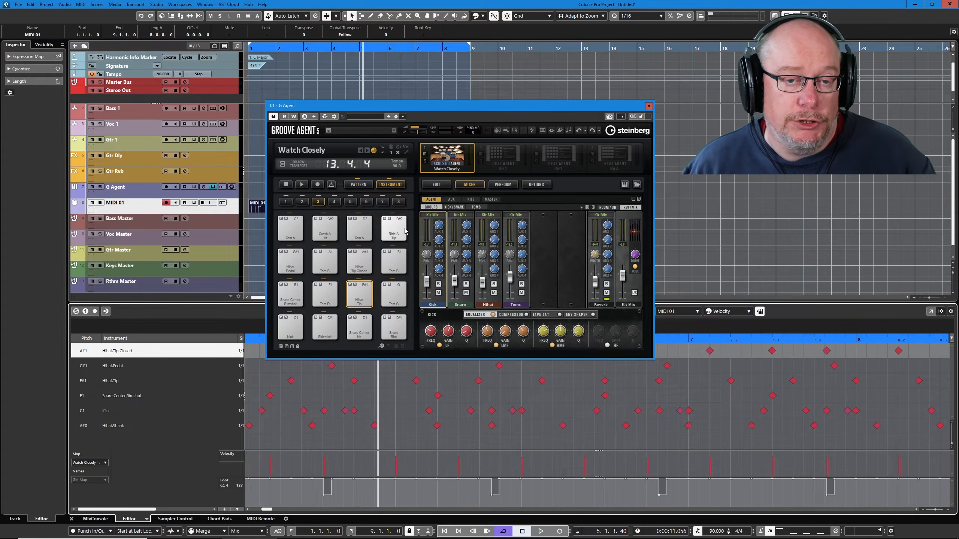
Save the current Groove Agent kit and mixer settings as a new G Agent preset
left_click(403, 117)
left_click(420, 137)
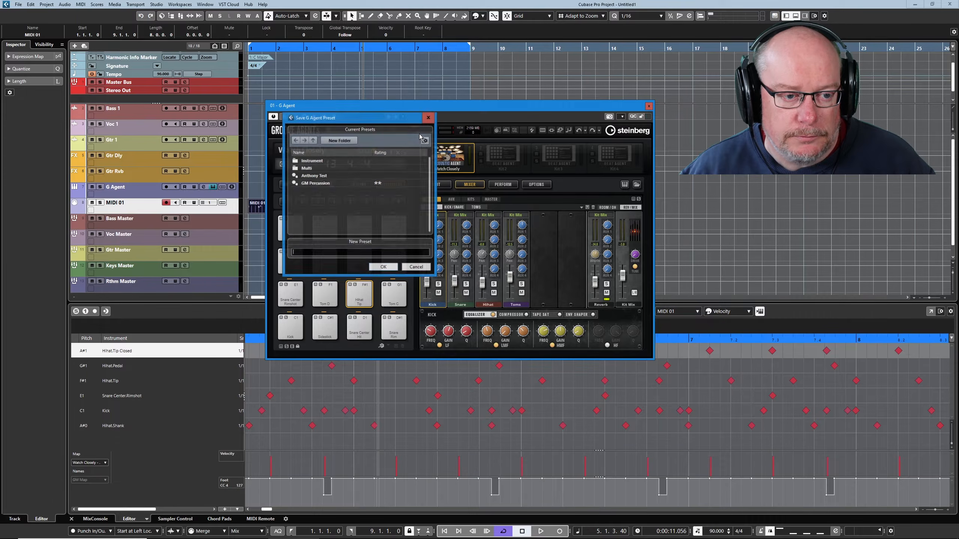
left_click_drag(346, 122, 426, 176)
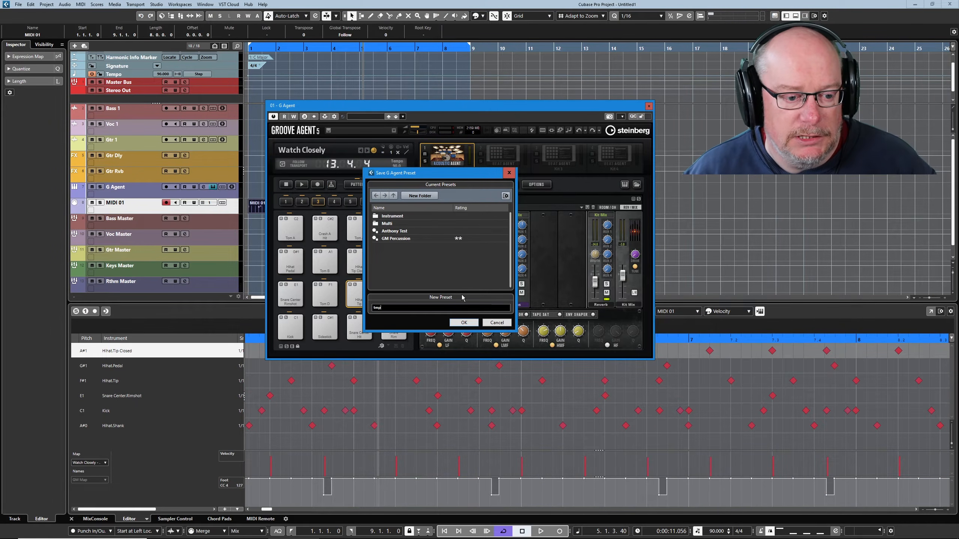
left_click(467, 324)
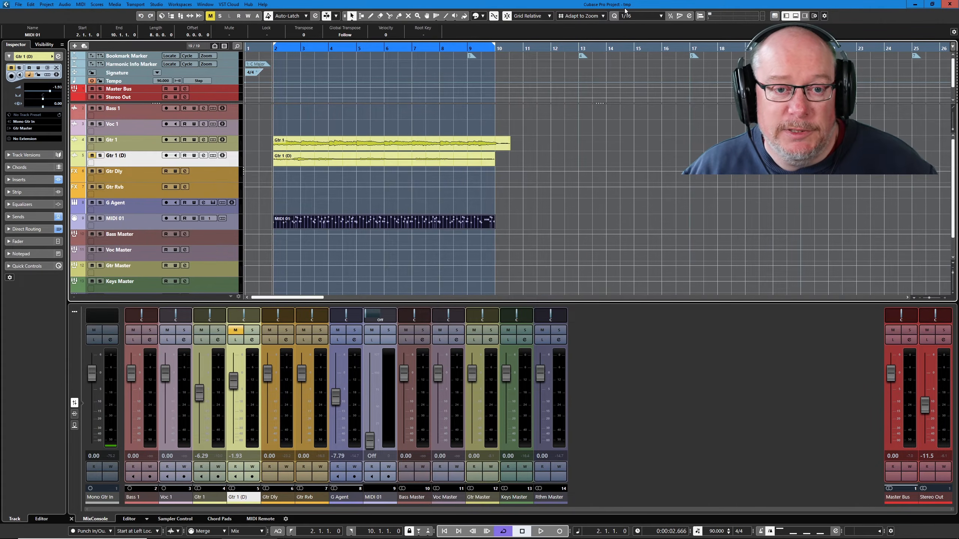
Play the guitar and drum arrangement and raise the Stereo Out level to about 0.54 dB
left_click(540, 530)
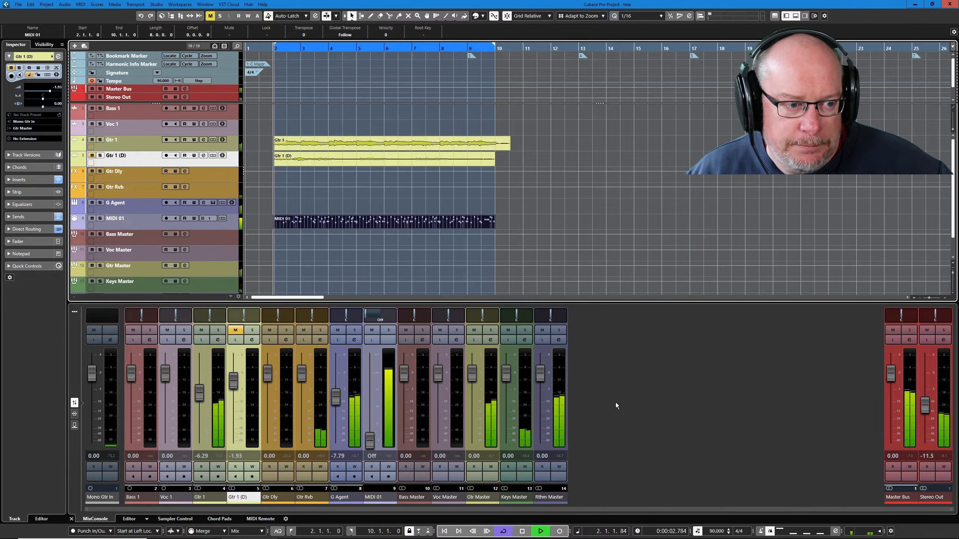
left_click_drag(924, 406, 935, 375)
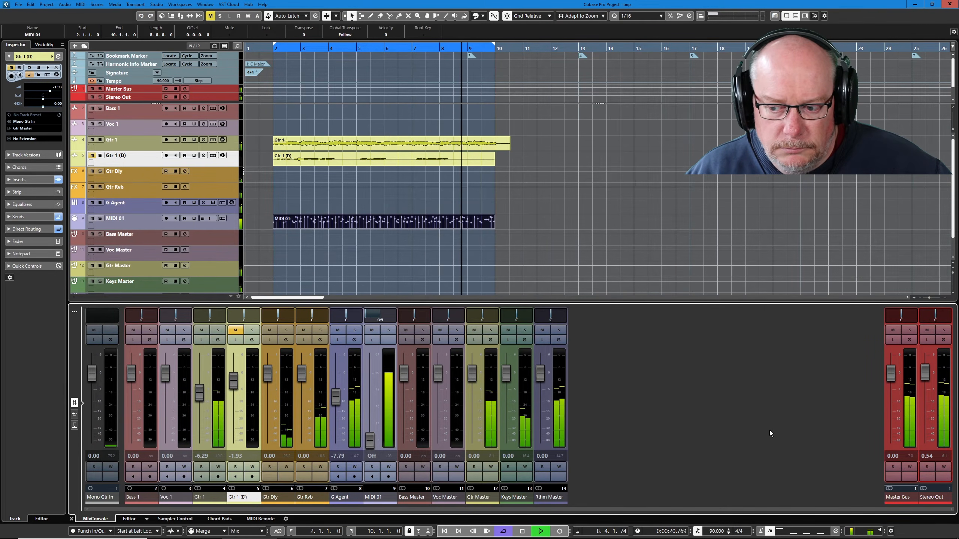
Unmute the Gtr 1 (D) track during playback, lower Stereo Out to about -1.41 dB, and stop playback after listening
left_click(91, 155)
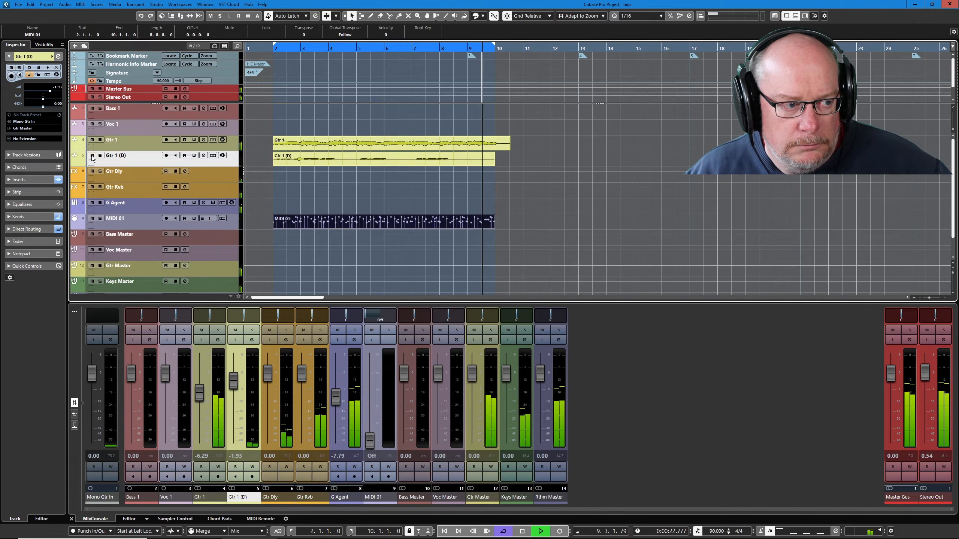
left_click_drag(925, 381, 925, 384)
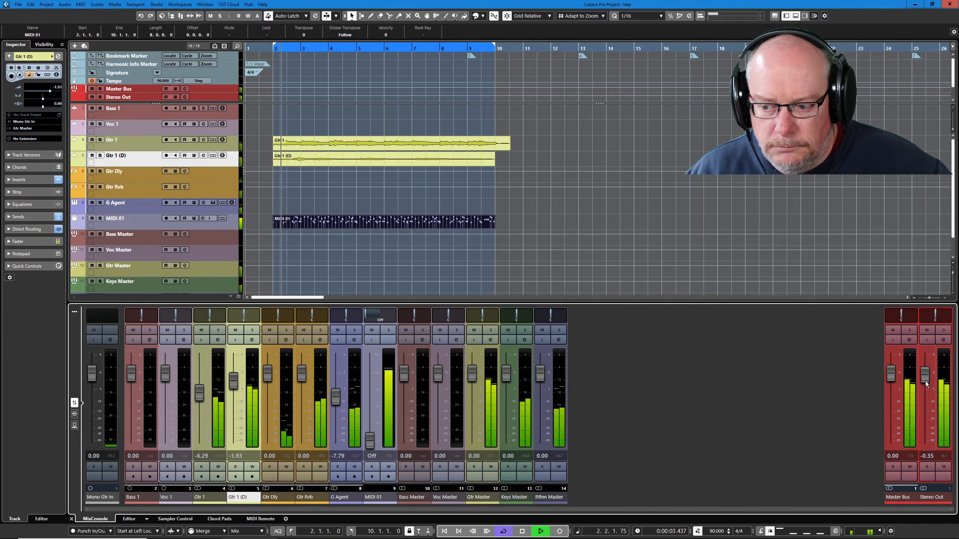
left_click_drag(926, 383, 926, 387)
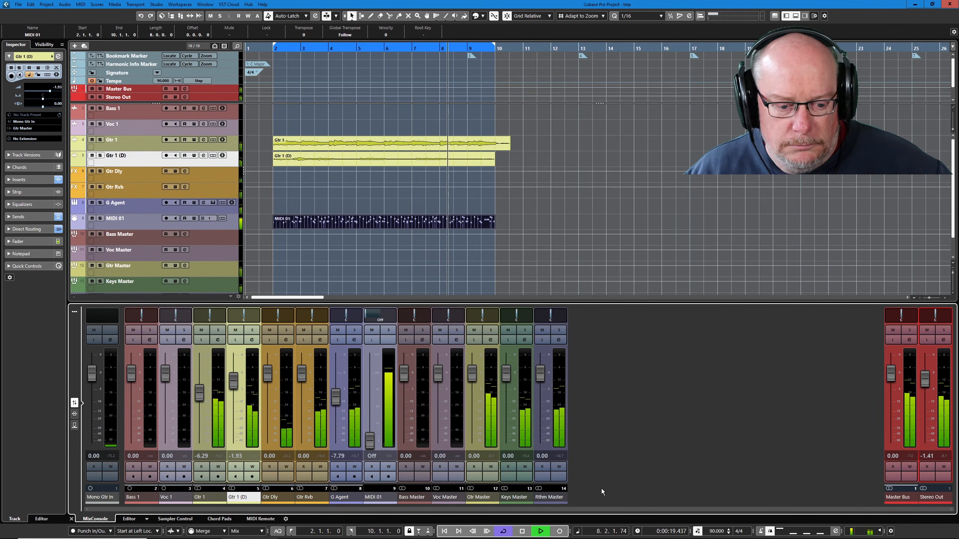
left_click(522, 531)
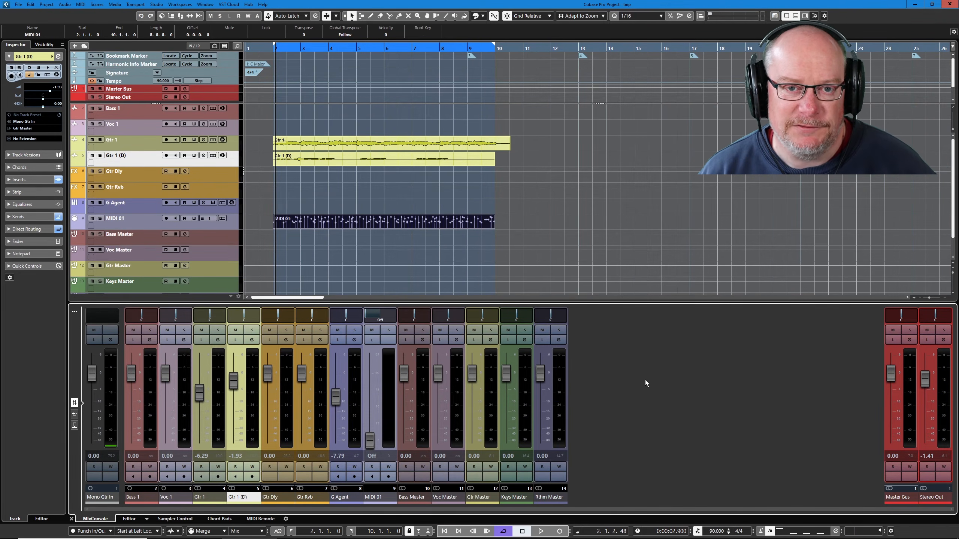